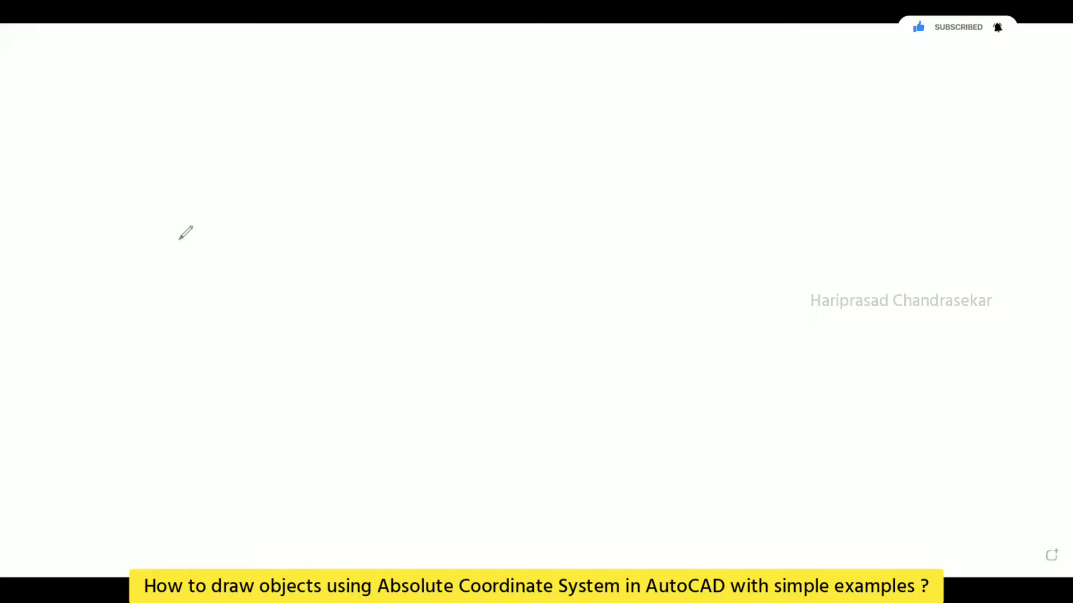
Sketch a three-step staircase outline on the whiteboard with a vertical dimension line divided into three segments beside it.
{"action": "mouse_move", "coordinate": [164, 149]}
{"action": "left_mouse_down"}
{"action": "mouse_move", "coordinate": [98, 148]}
{"action": "mouse_move", "coordinate": [95, 217]}
{"action": "mouse_move", "coordinate": [251, 221]}
{"action": "mouse_move", "coordinate": [261, 254]}
{"action": "left_mouse_up"}
{"action": "mouse_move", "coordinate": [94, 217]}
{"action": "left_mouse_down"}
{"action": "mouse_move", "coordinate": [109, 257]}
{"action": "mouse_move", "coordinate": [270, 256]}
{"action": "left_mouse_up"}
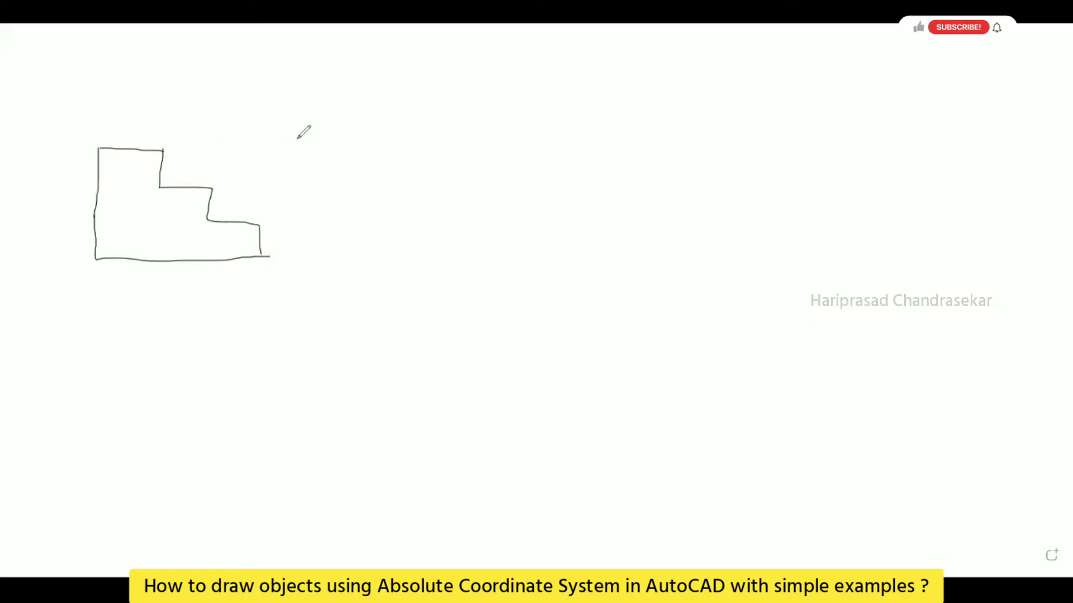
{"action": "left_click_drag", "start_coordinate": [295, 138], "coordinate": [340, 138]}
{"action": "mouse_move", "coordinate": [322, 140]}
{"action": "left_mouse_down"}
{"action": "mouse_move", "coordinate": [314, 250]}
{"action": "mouse_move", "coordinate": [336, 253]}
{"action": "left_mouse_up"}
{"action": "left_click_drag", "start_coordinate": [303, 179], "coordinate": [341, 179]}
{"action": "left_click_drag", "start_coordinate": [293, 221], "coordinate": [332, 221]}
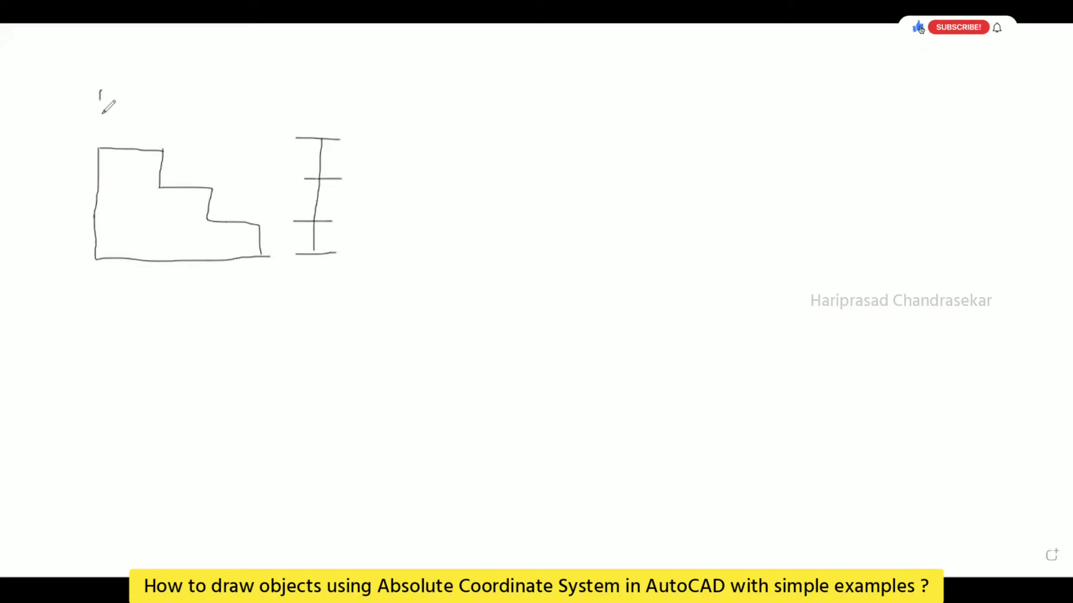
Add a three-segment horizontal dimension line above the outline, labelling each horizontal segment 10 and each vertical segment 5.
{"action": "left_click_drag", "start_coordinate": [101, 89], "coordinate": [102, 128]}
{"action": "mouse_move", "coordinate": [101, 109]}
{"action": "left_mouse_down"}
{"action": "mouse_move", "coordinate": [263, 115]}
{"action": "mouse_move", "coordinate": [265, 141]}
{"action": "left_mouse_up"}
{"action": "mouse_move", "coordinate": [169, 96]}
{"action": "left_mouse_down"}
{"action": "mouse_move", "coordinate": [168, 123]}
{"action": "mouse_move", "coordinate": [220, 139]}
{"action": "left_mouse_up"}
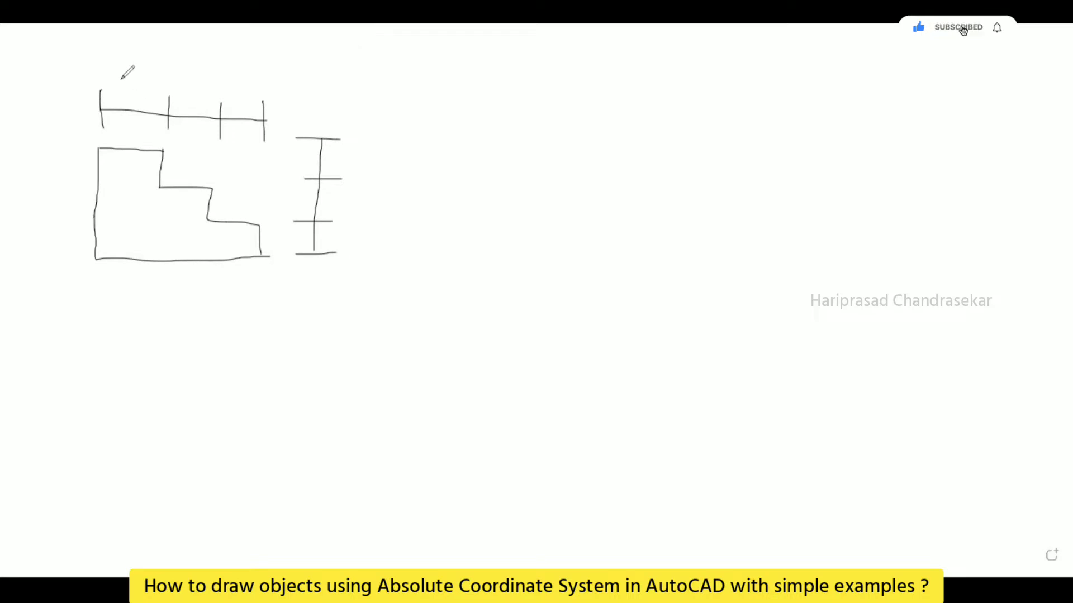
{"action": "mouse_move", "coordinate": [124, 86]}
{"action": "left_mouse_down"}
{"action": "mouse_move", "coordinate": [124, 102]}
{"action": "mouse_move", "coordinate": [140, 88]}
{"action": "left_mouse_up"}
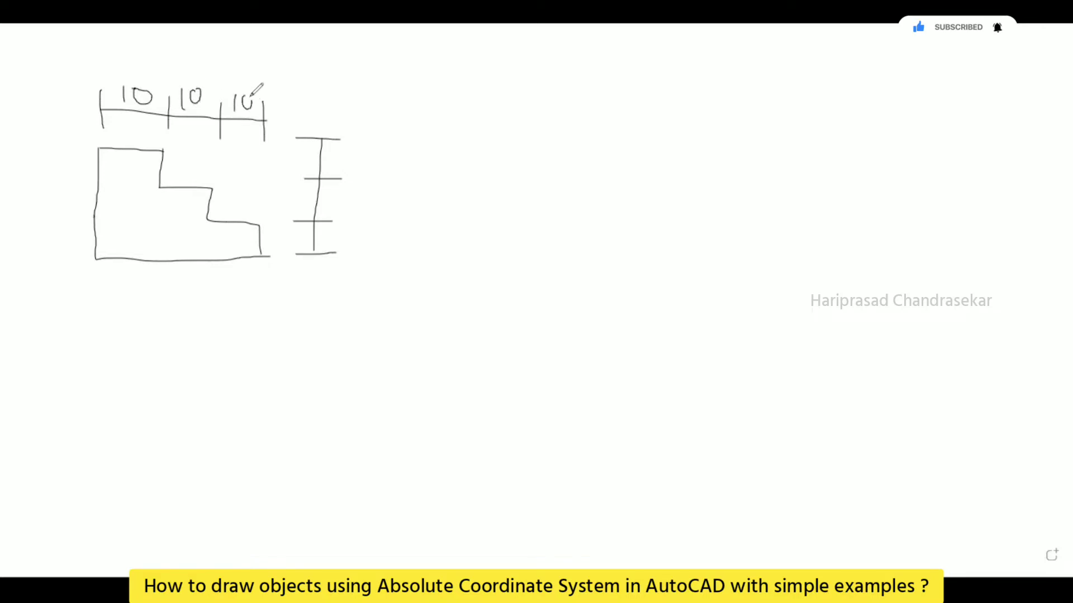
{"action": "mouse_move", "coordinate": [341, 148]}
{"action": "left_mouse_down"}
{"action": "mouse_move", "coordinate": [376, 148]}
{"action": "mouse_move", "coordinate": [346, 157]}
{"action": "mouse_move", "coordinate": [366, 182]}
{"action": "mouse_move", "coordinate": [349, 205]}
{"action": "mouse_move", "coordinate": [367, 224]}
{"action": "mouse_move", "coordinate": [351, 245]}
{"action": "left_mouse_up"}
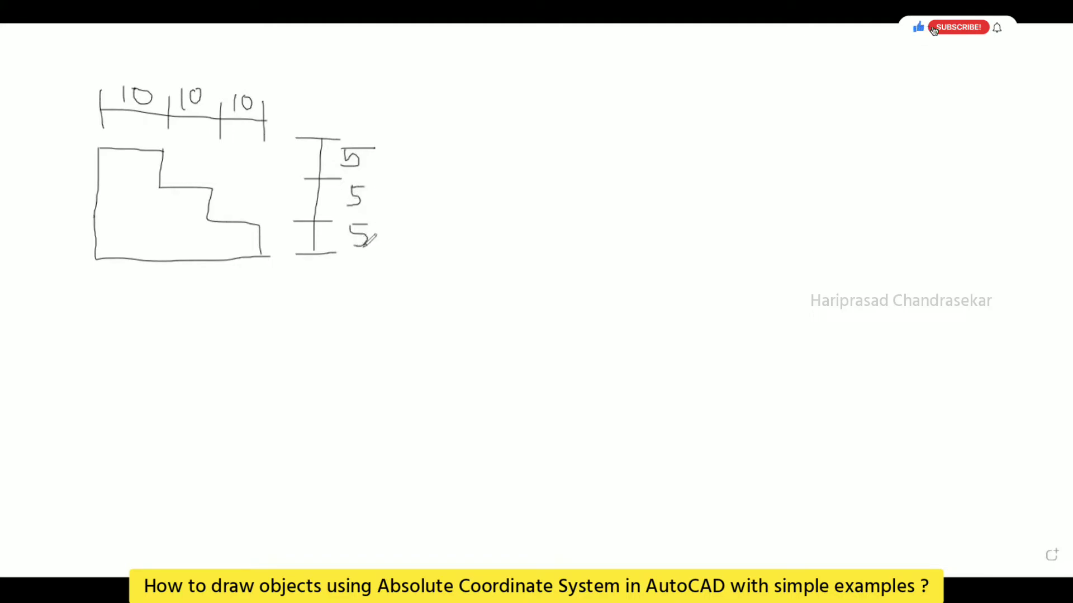
Add overall dimensions to the staircase sketch, labelling the full height 15 and the full width 30.
{"action": "mouse_move", "coordinate": [50, 155]}
{"action": "left_mouse_down"}
{"action": "mouse_move", "coordinate": [87, 154]}
{"action": "mouse_move", "coordinate": [64, 210]}
{"action": "mouse_move", "coordinate": [59, 268]}
{"action": "mouse_move", "coordinate": [83, 267]}
{"action": "left_mouse_up"}
{"action": "mouse_move", "coordinate": [14, 193]}
{"action": "left_mouse_down"}
{"action": "mouse_move", "coordinate": [21, 215]}
{"action": "mouse_move", "coordinate": [31, 207]}
{"action": "left_mouse_up"}
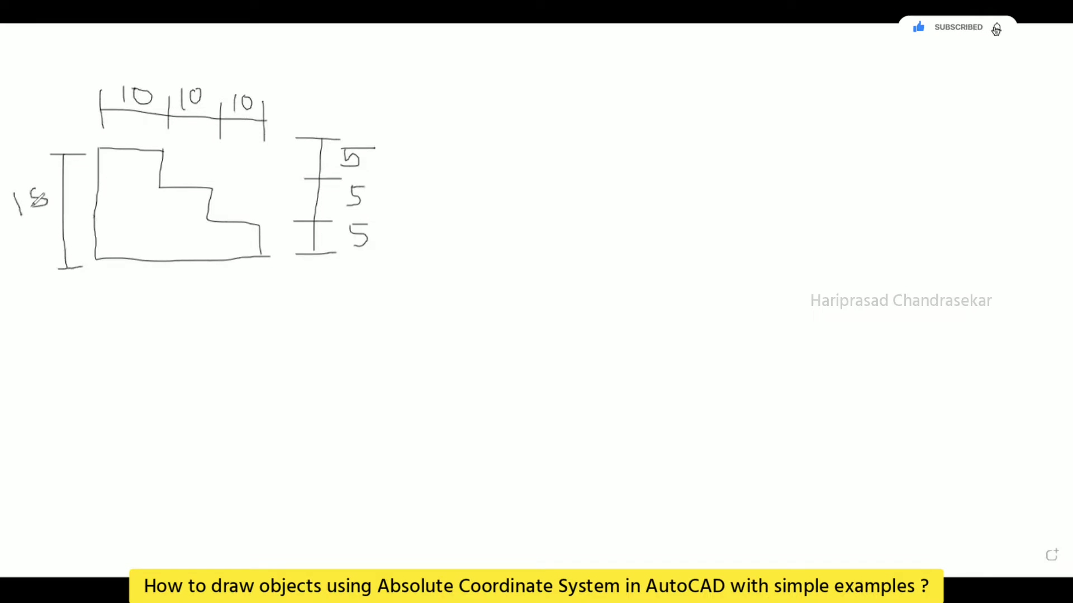
{"action": "mouse_move", "coordinate": [100, 270]}
{"action": "left_mouse_down"}
{"action": "mouse_move", "coordinate": [99, 290]}
{"action": "mouse_move", "coordinate": [261, 276]}
{"action": "mouse_move", "coordinate": [264, 288]}
{"action": "left_mouse_up"}
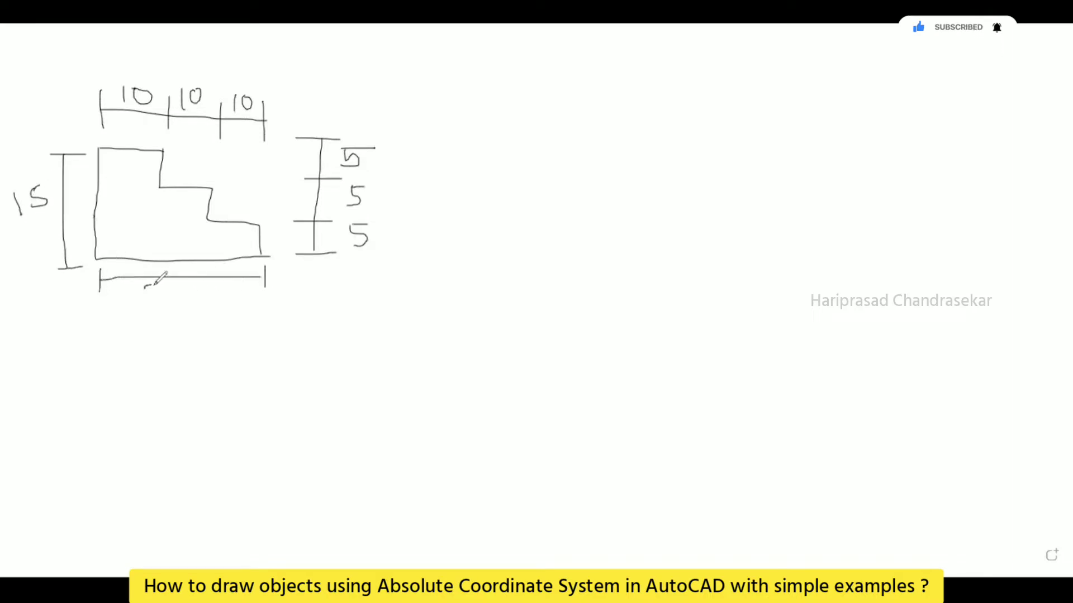
{"action": "left_click_drag", "start_coordinate": [169, 285], "coordinate": [167, 287]}
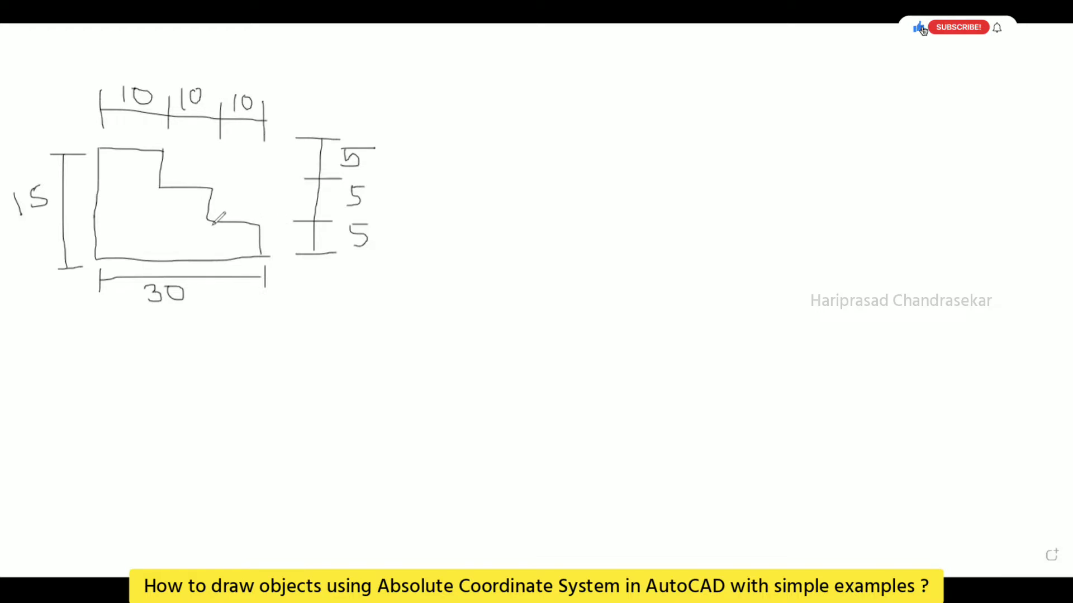
{"action": "mouse_move", "coordinate": [115, 235]}
{"action": "left_mouse_down"}
{"action": "mouse_move", "coordinate": [108, 243]}
{"action": "mouse_move", "coordinate": [140, 234]}
{"action": "left_mouse_up"}
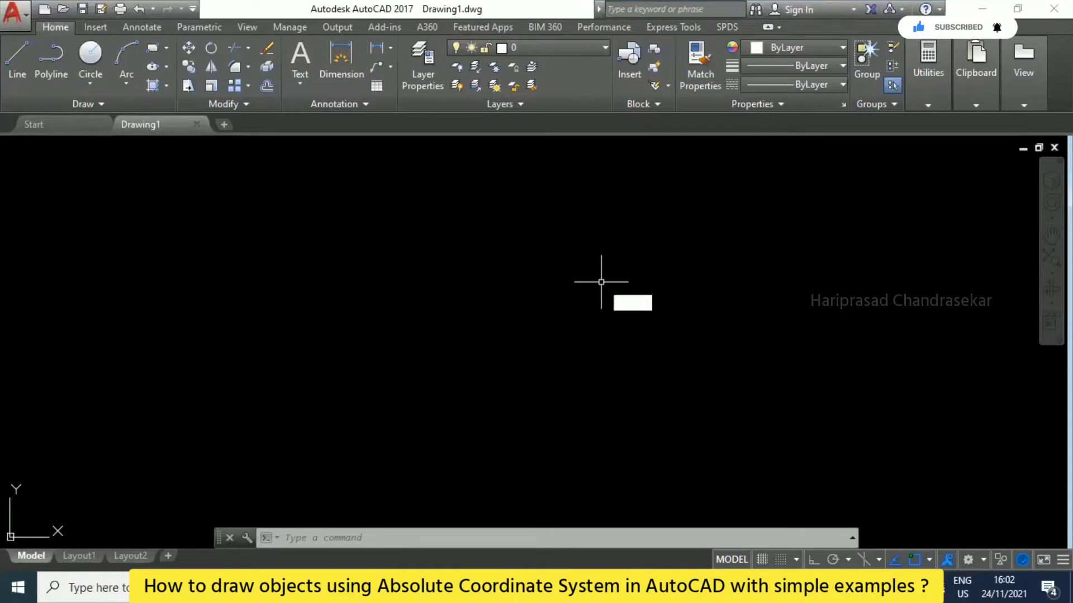
In AutoCAD, draw the base line of the staircase profile from 0,0 to 30,0 using absolute coordinates.
{"action": "type", "text": "l"}
{"action": "key", "text": "Return"}
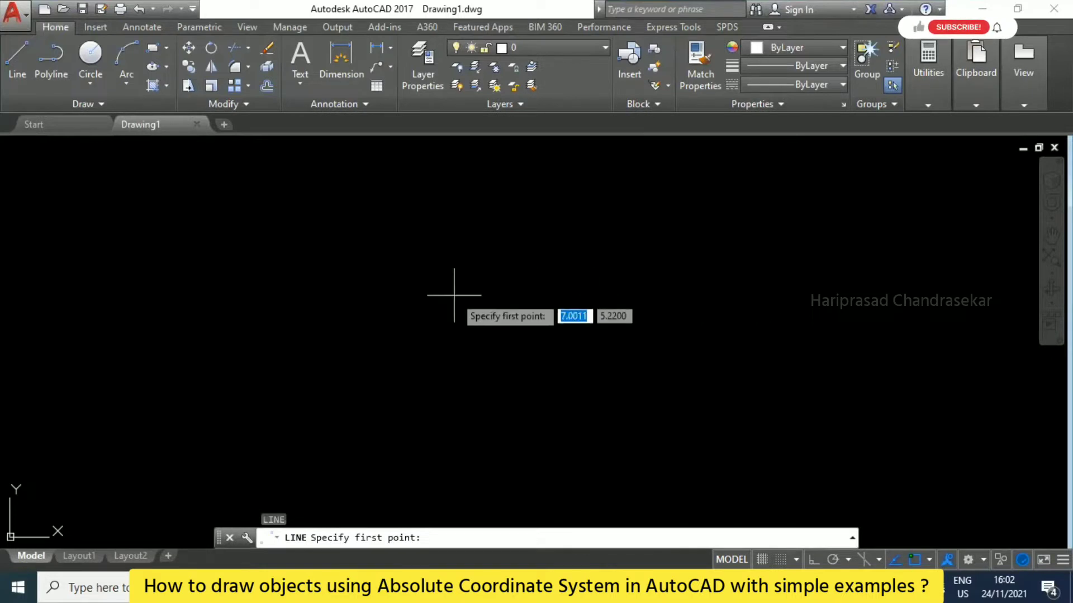
{"action": "type", "text": "0"}
{"action": "key", "text": "Tab"}
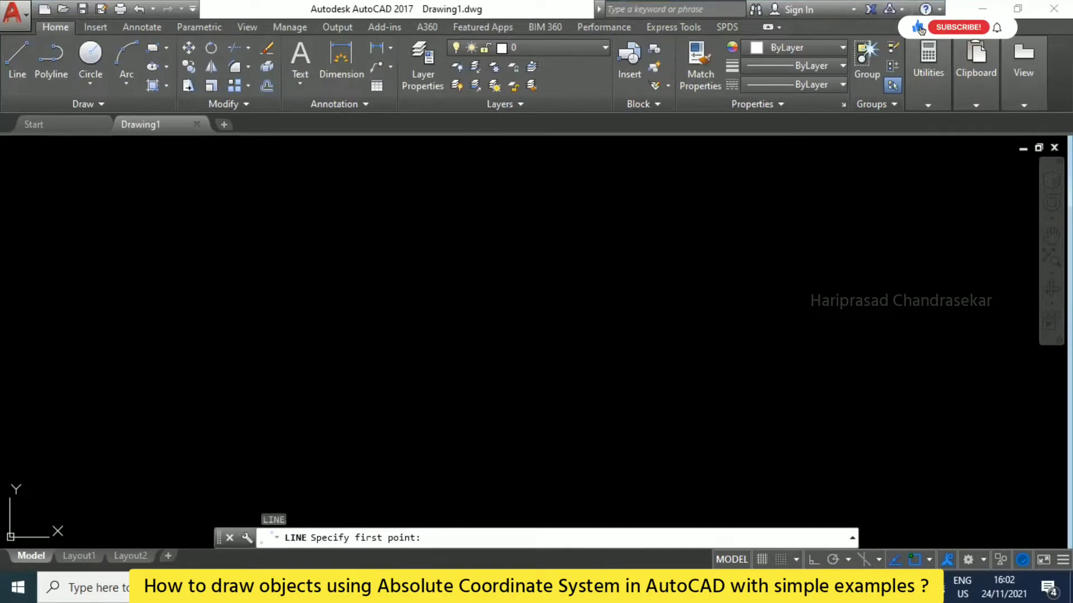
{"action": "type", "text": "0"}
{"action": "key", "text": "Return"}
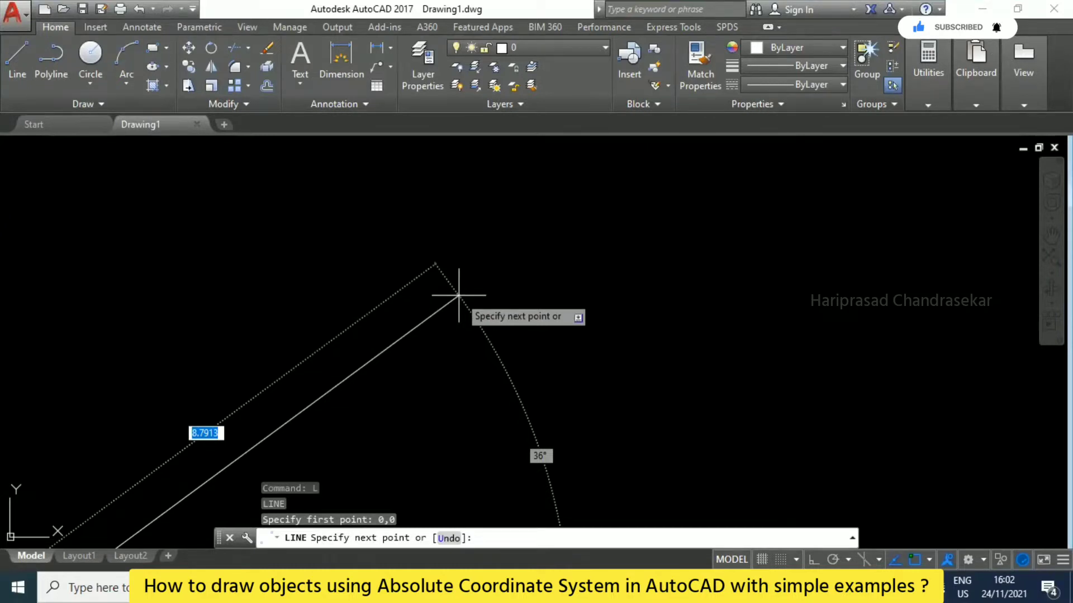
{"action": "type", "text": "30,0"}
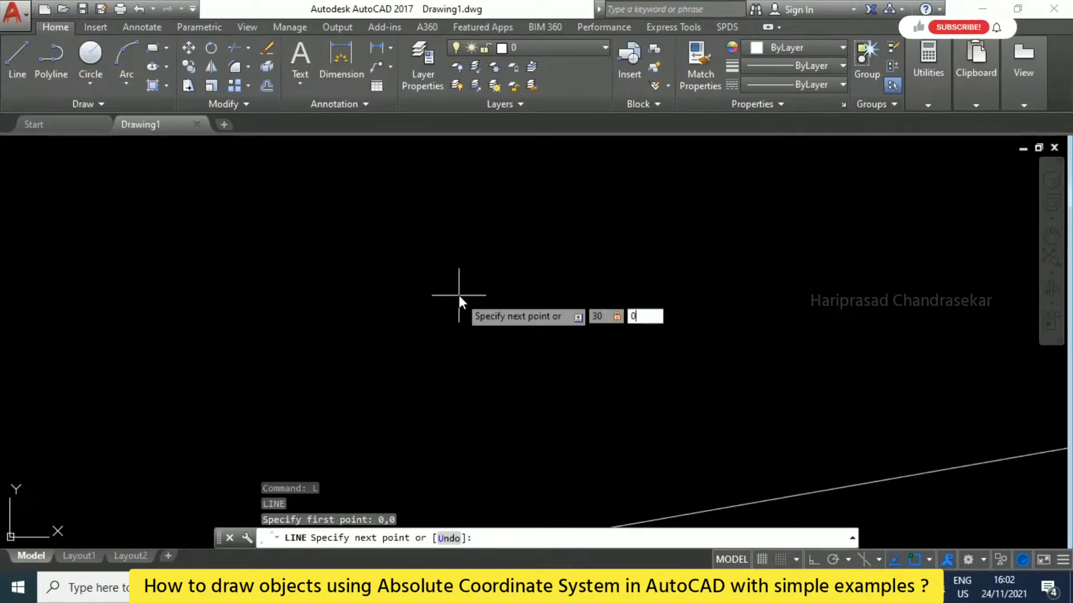
{"action": "key", "text": "Return"}
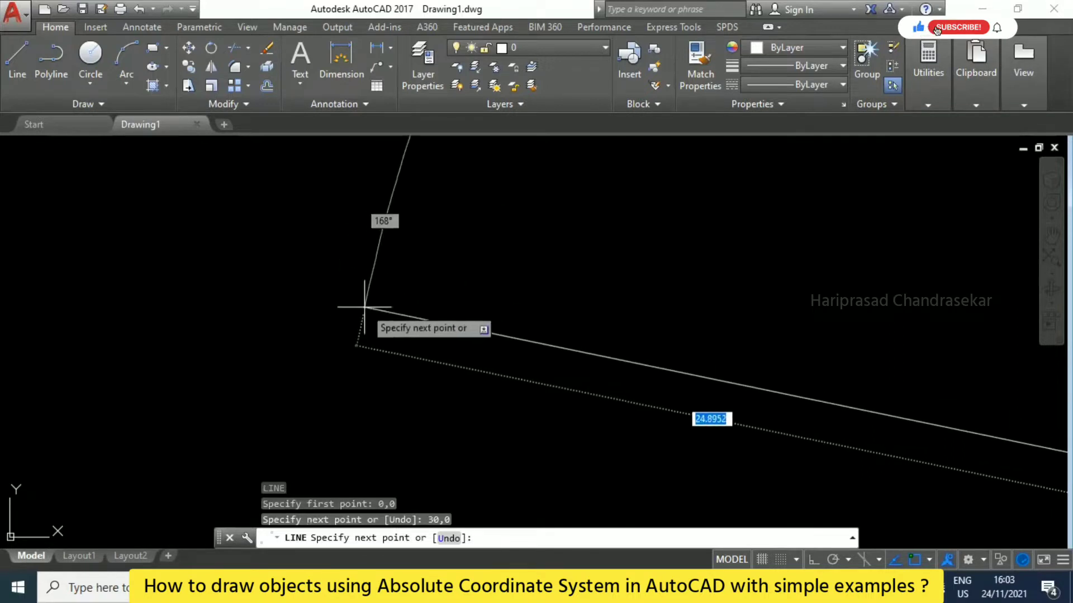
Continue the line from the base's end through absolute points 30,5 and 20,5 to form the lowest step.
{"action": "scroll", "coordinate": [375, 290], "scroll_direction": "down", "scroll_amount": 3}
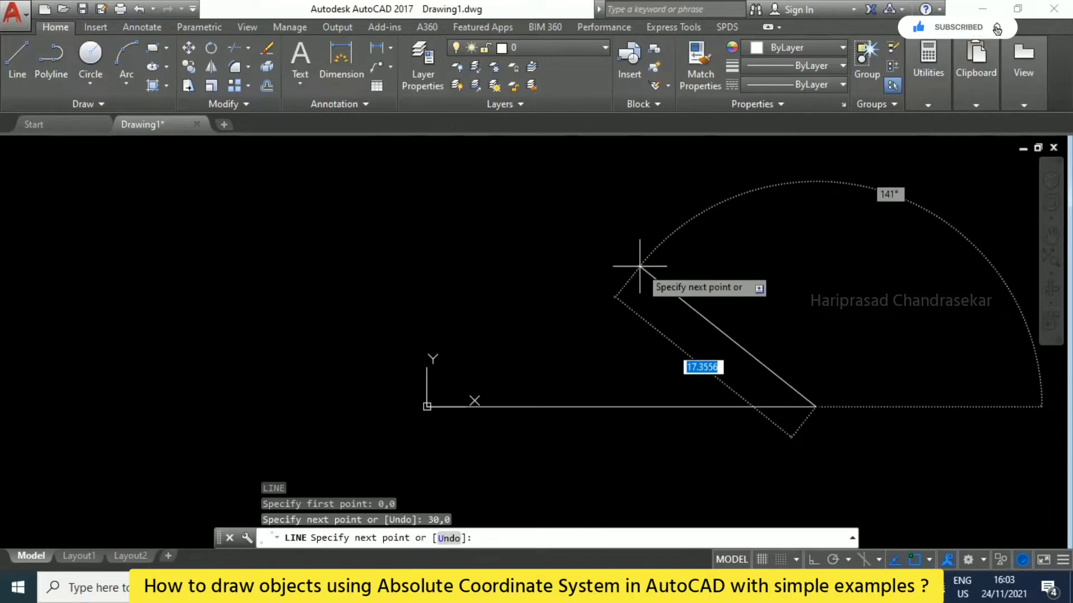
{"action": "type", "text": "30"}
{"action": "key", "text": "Tab"}
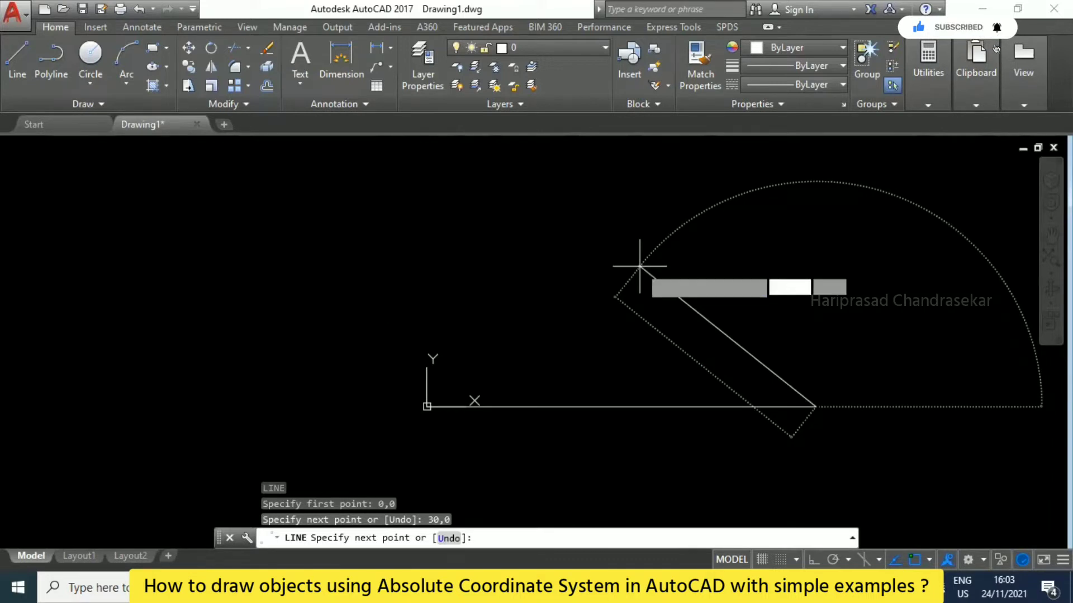
{"action": "type", "text": "90"}
{"action": "key", "text": "Return"}
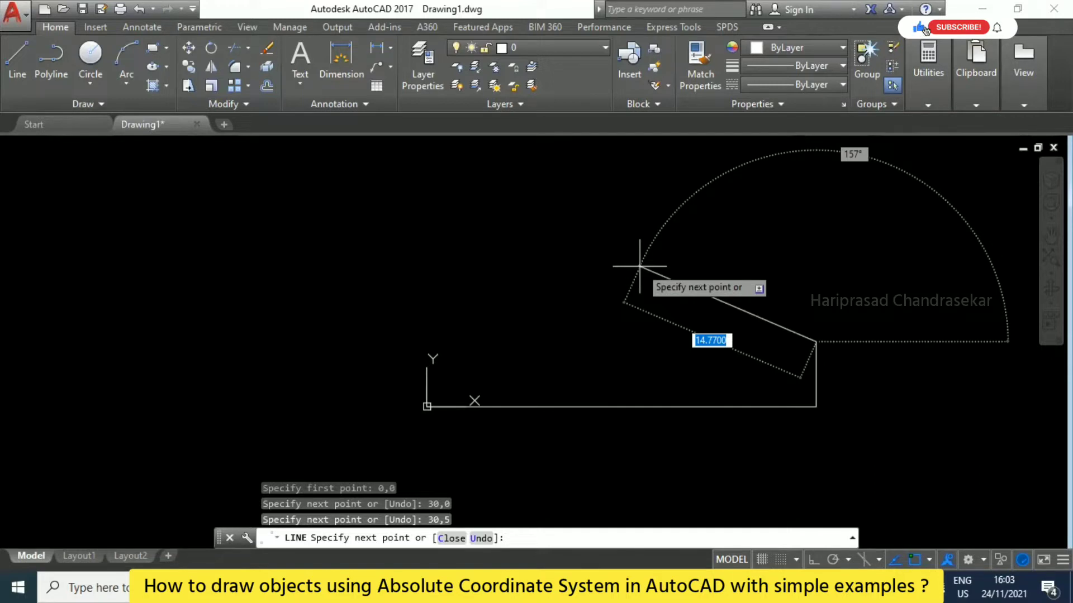
{"action": "type", "text": "20"}
{"action": "key", "text": "Tab"}
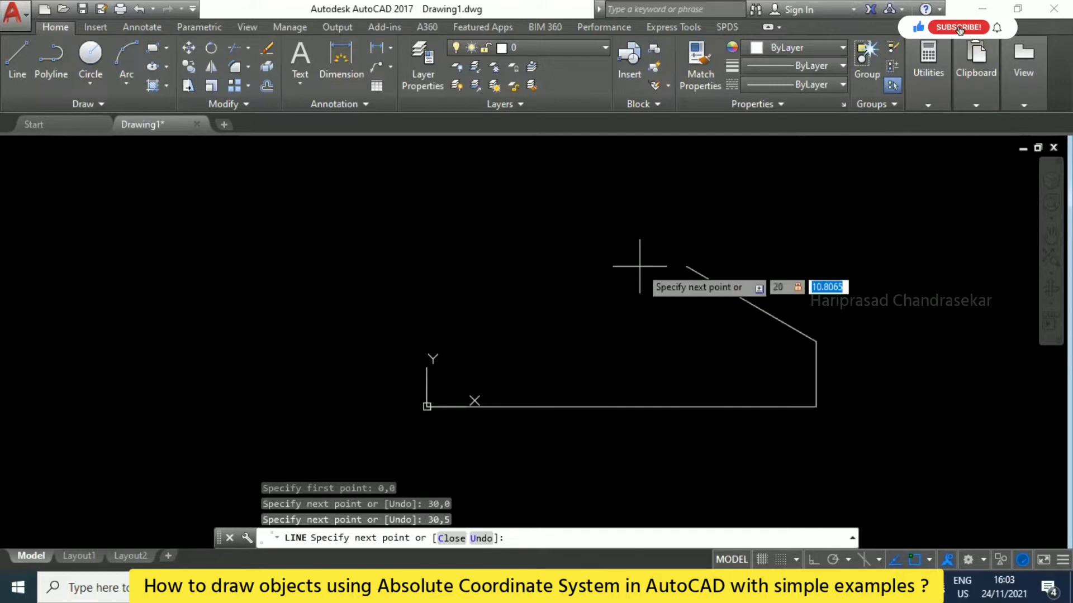
{"action": "type", "text": "5"}
{"action": "key", "text": "Return"}
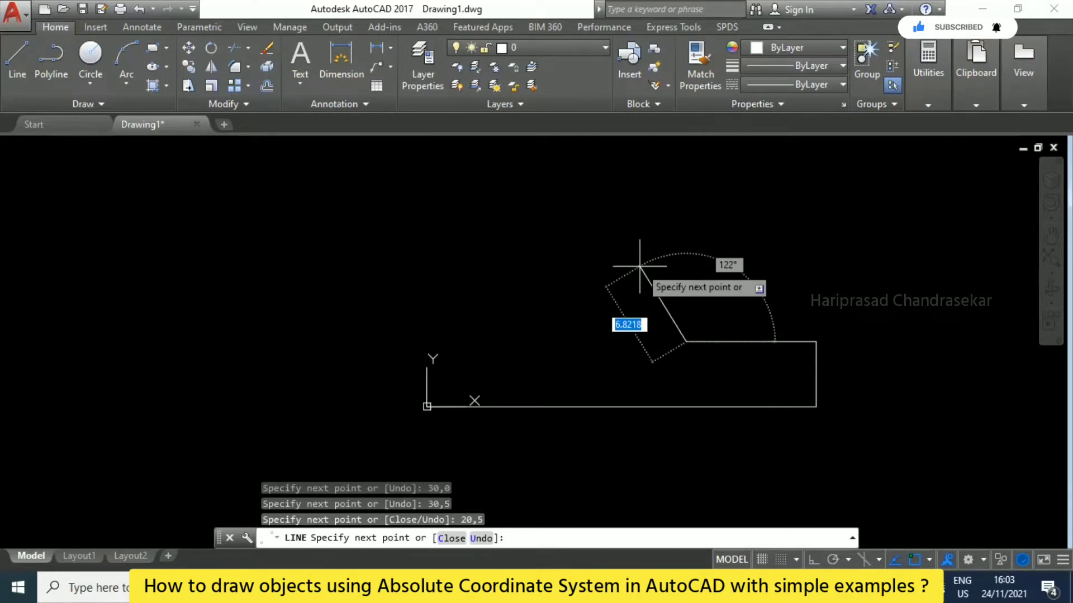
Continue the line through absolute points 20,10 and 10,10 to form the middle step.
{"action": "type", "text": "20,10"}
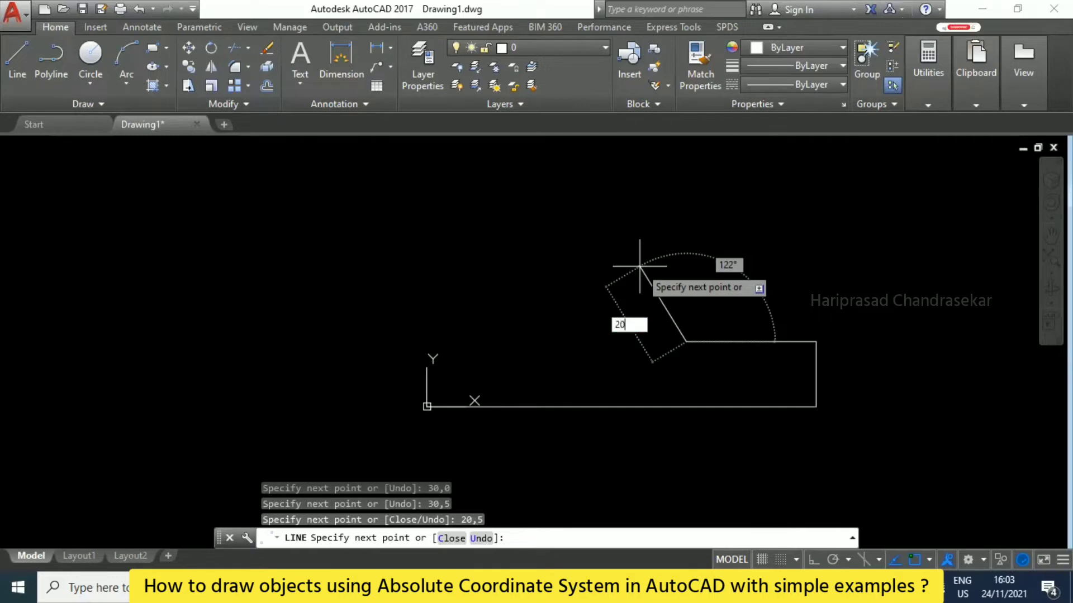
{"action": "key", "text": "Return"}
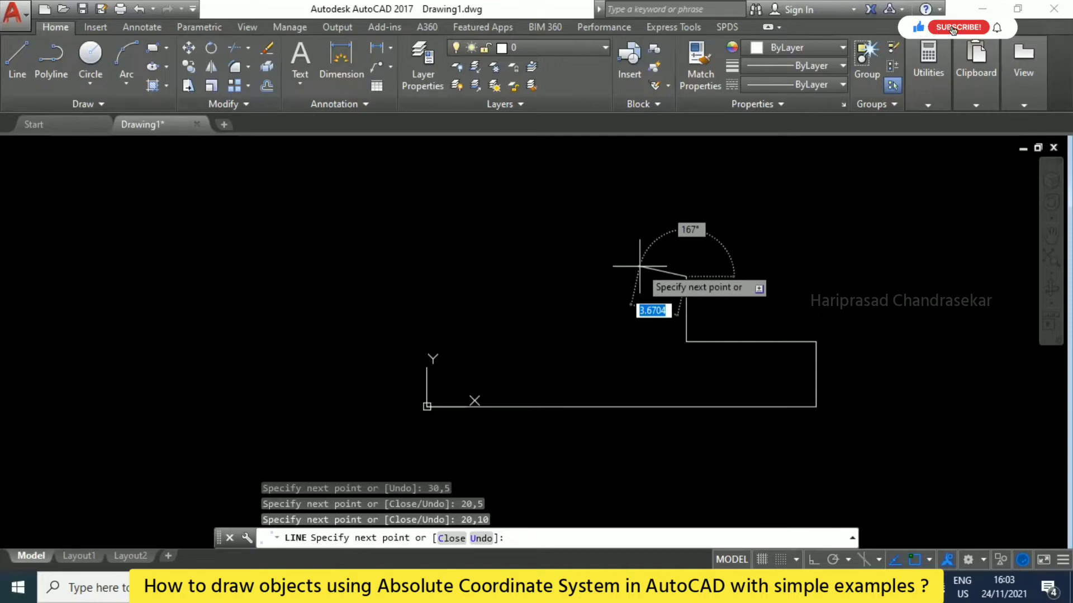
{"action": "type", "text": "10,10"}
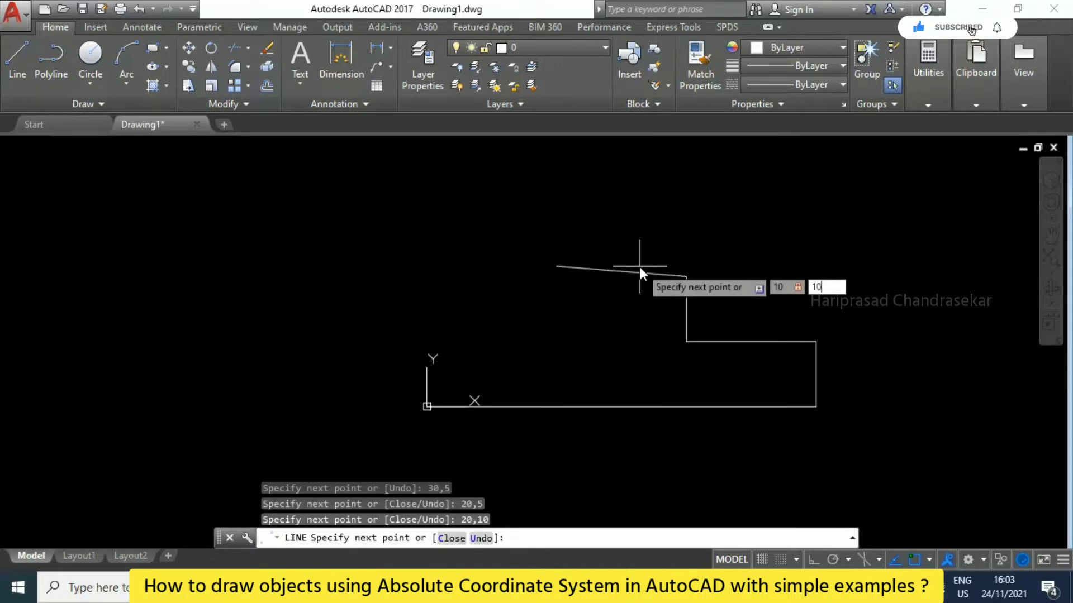
{"action": "key", "text": "Return"}
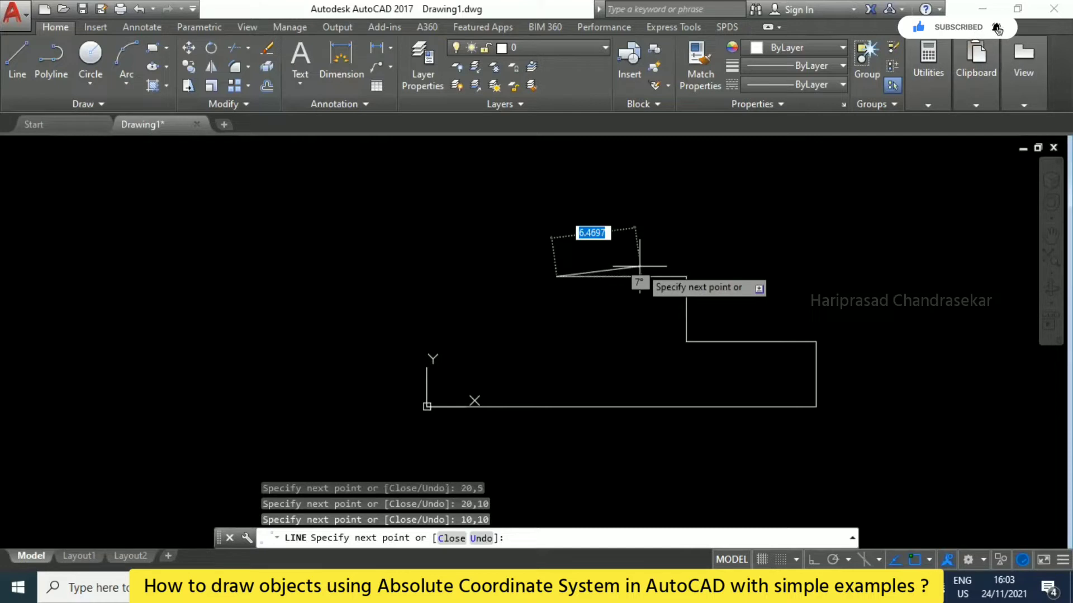
Continue the line through 10,15 and 0,15, close the profile at 0,0, and end the Line command.
{"action": "type", "text": "10,15"}
{"action": "key", "text": "Return"}
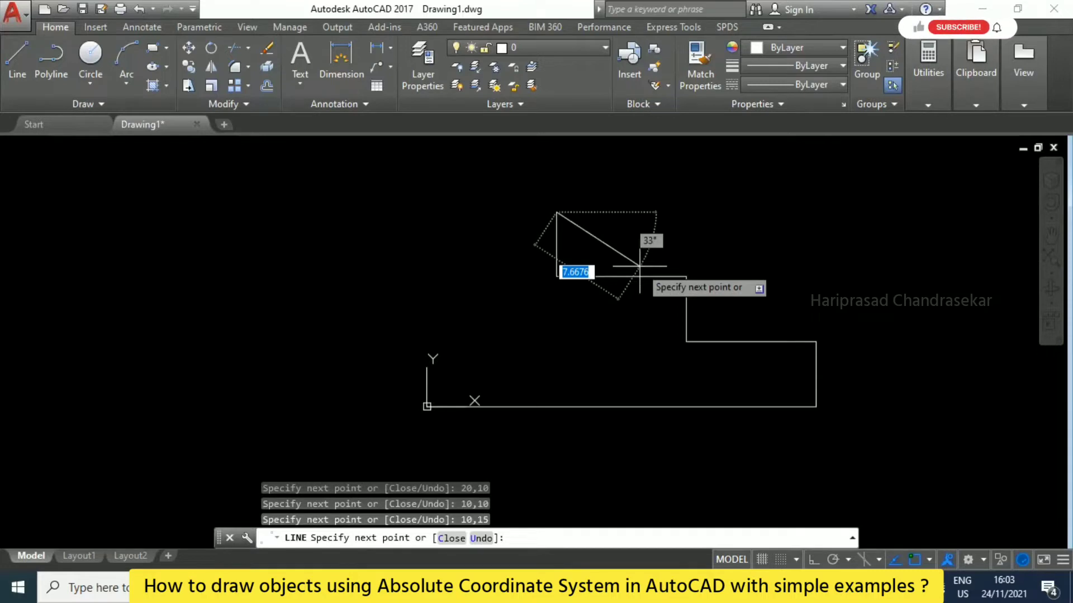
{"action": "type", "text": "0,15"}
{"action": "key", "text": "Return"}
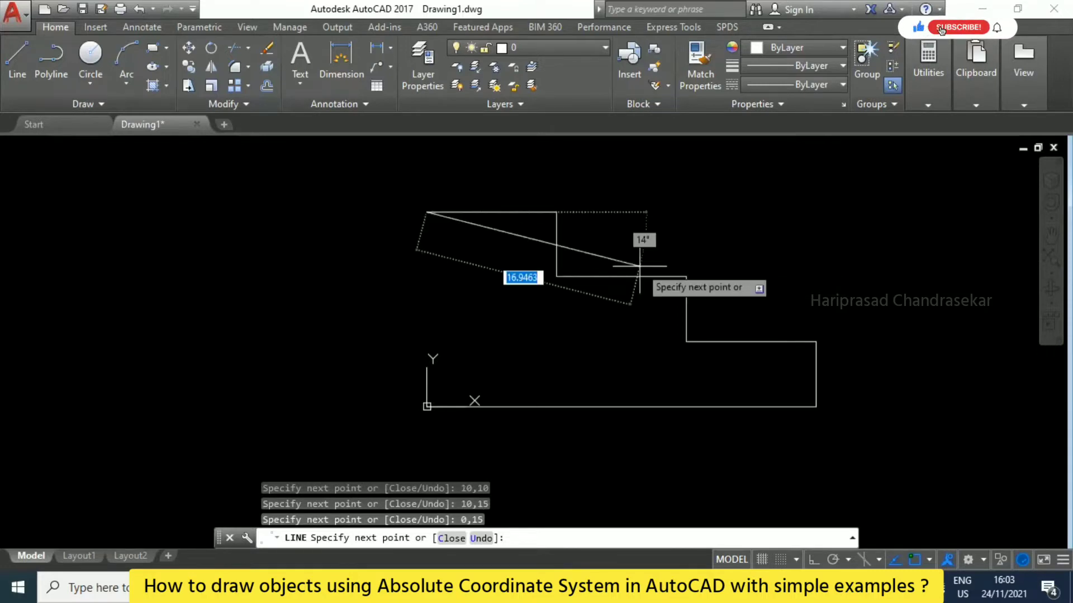
{"action": "type", "text": "0,0"}
{"action": "key", "text": "Return"}
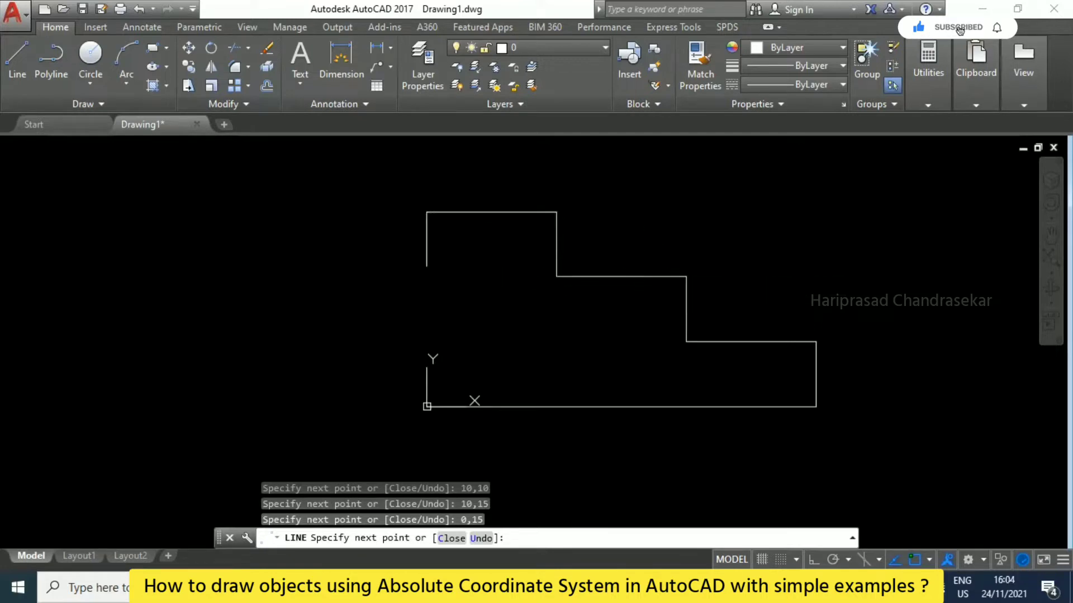
{"action": "key", "text": "Escape"}
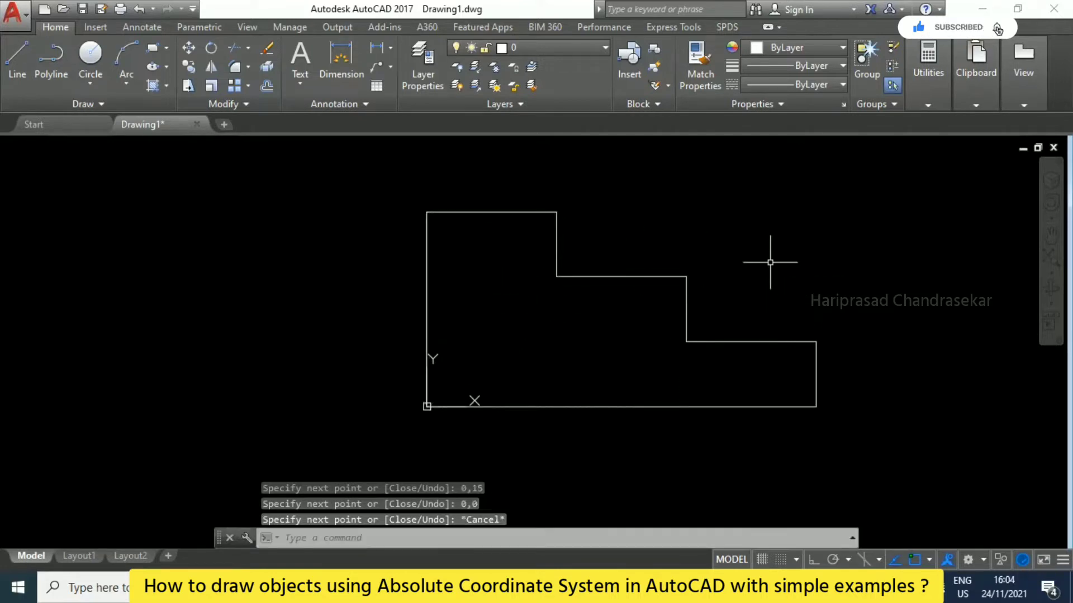
Display the object properties and dock their palette beside the staircase drawing.
{"action": "scroll", "coordinate": [483, 287], "scroll_direction": "down", "scroll_amount": 5}
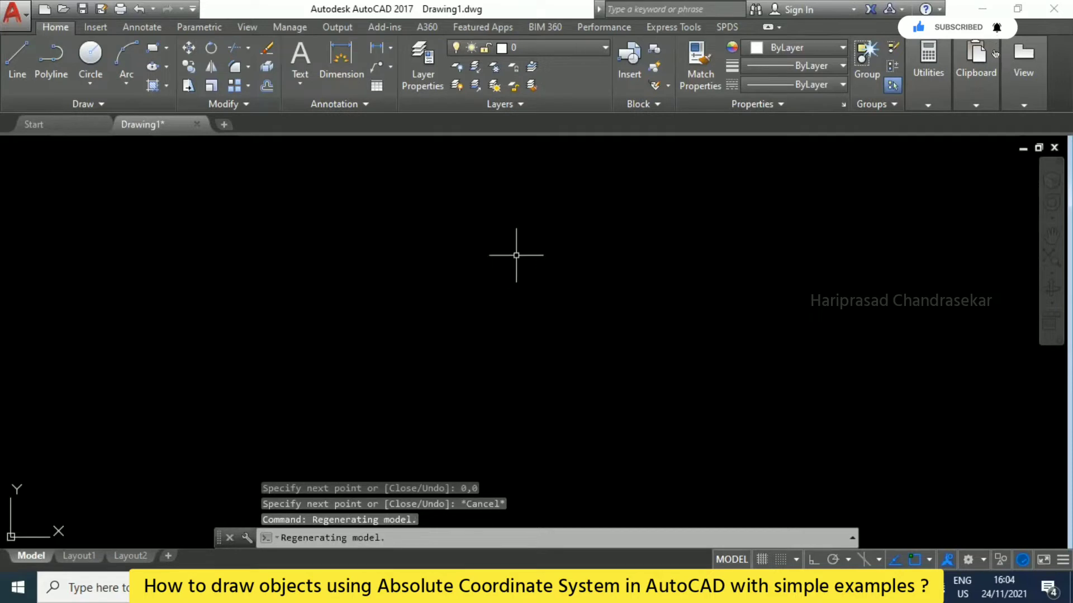
{"action": "scroll", "coordinate": [156, 268], "scroll_direction": "up", "scroll_amount": 3}
{"action": "scroll", "coordinate": [78, 281], "scroll_direction": "up", "scroll_amount": 6}
{"action": "middle_click_drag", "start_coordinate": [196, 277], "coordinate": [270, 268]}
{"action": "middle_click_drag", "start_coordinate": [377, 257], "coordinate": [278, 273]}
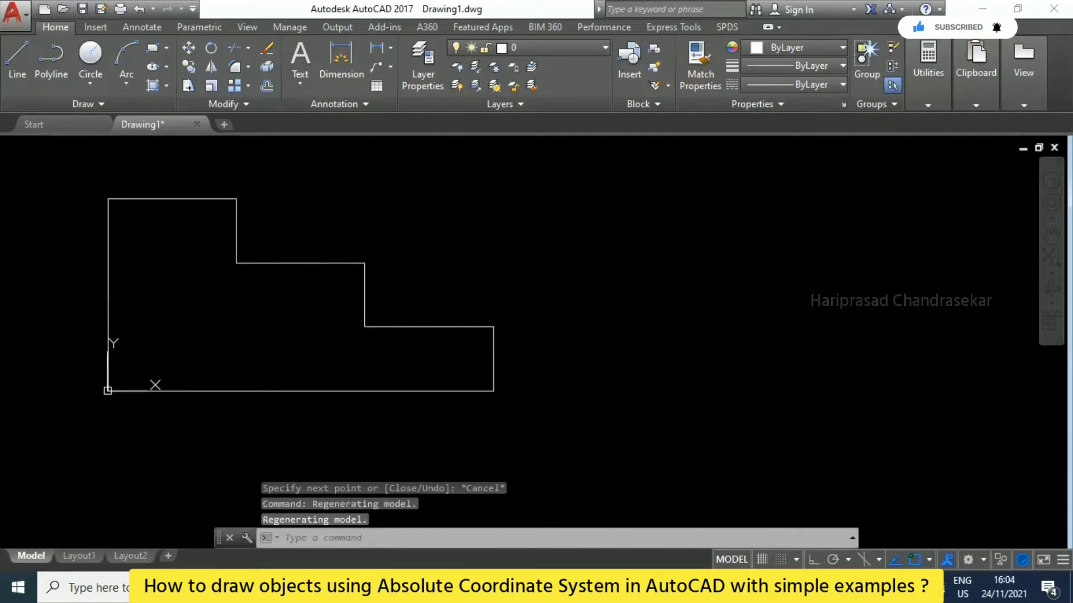
{"action": "middle_click_drag", "start_coordinate": [351, 242], "coordinate": [351, 256]}
{"action": "key", "text": "Escape"}
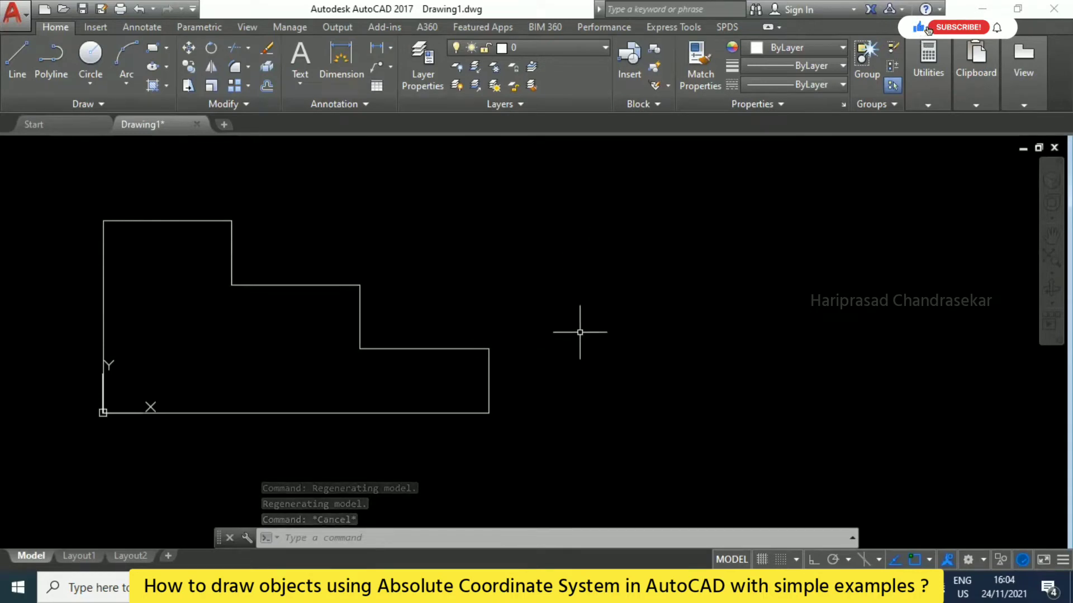
{"action": "key", "text": "ctrl+1"}
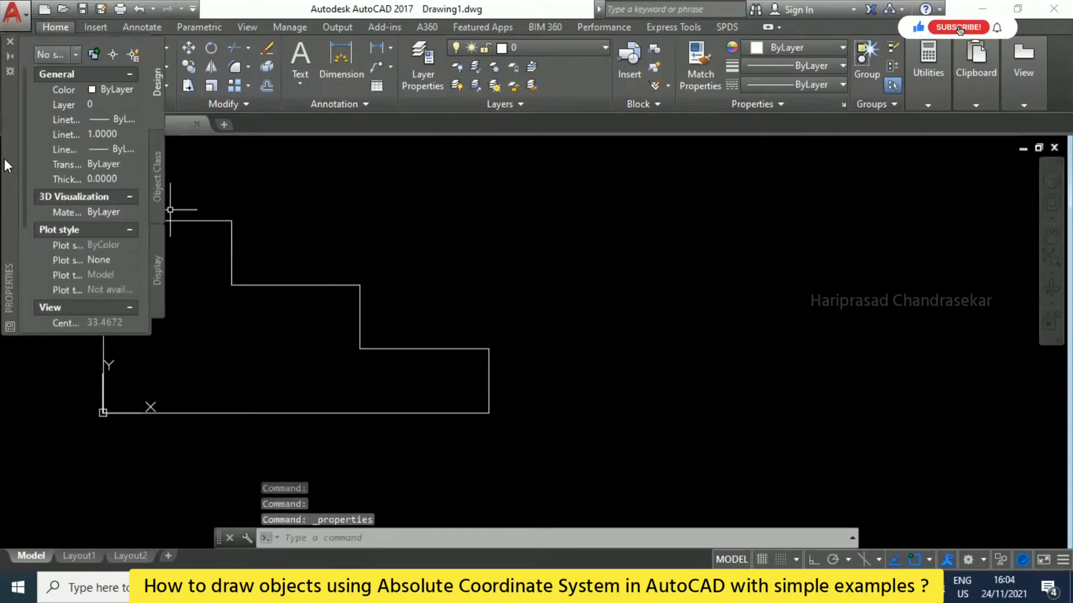
{"action": "double_click", "coordinate": [5, 159]}
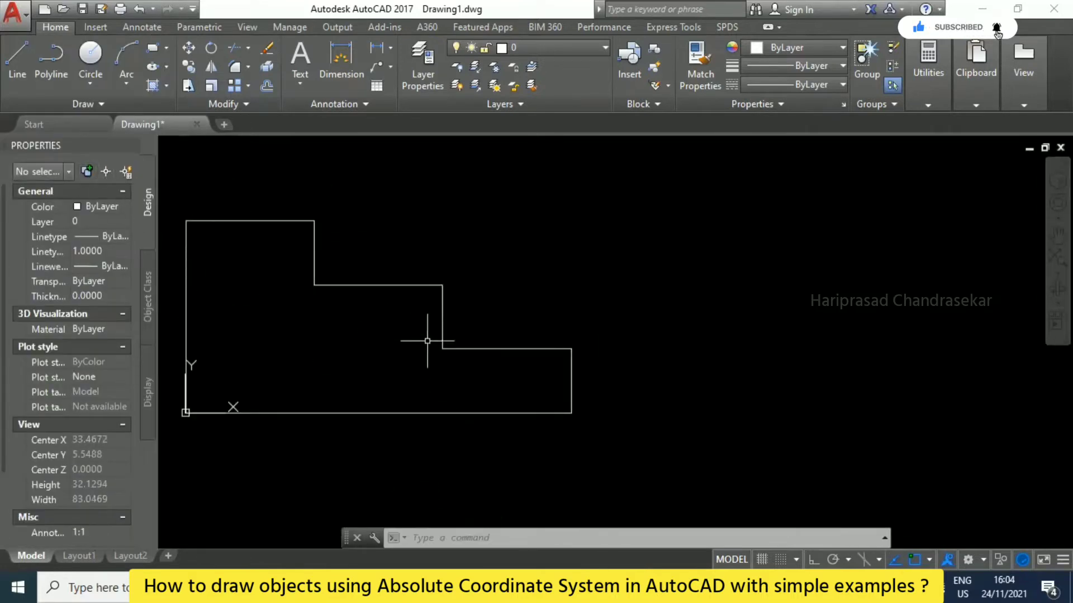
Check the geometry values of the lowest step's vertical edge and its horizontal edge.
{"action": "left_click", "coordinate": [573, 375]}
{"action": "left_click", "coordinate": [553, 391]}
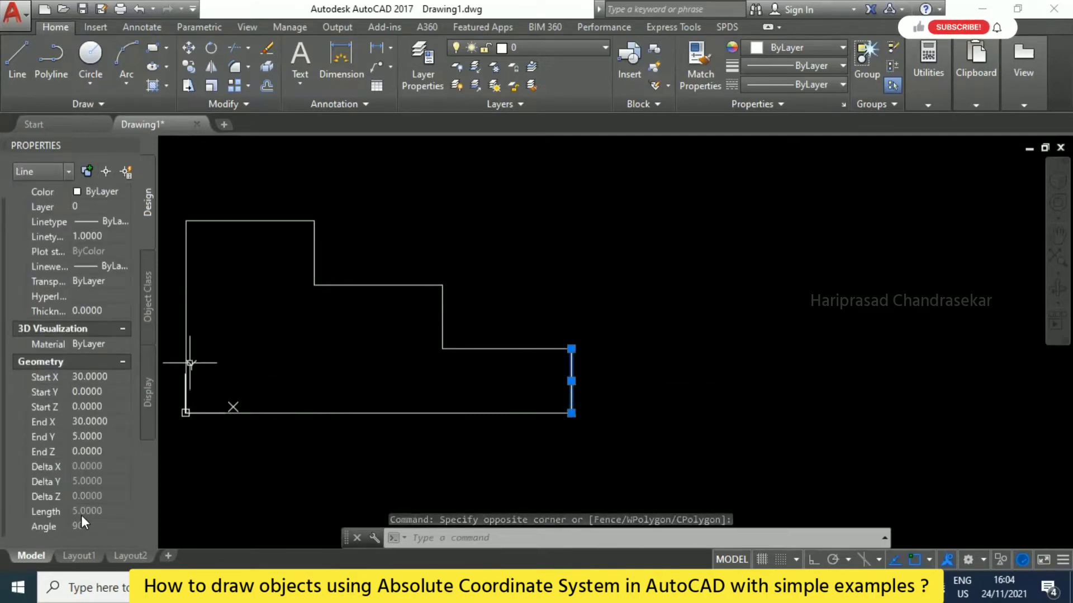
{"action": "key", "text": "Escape"}
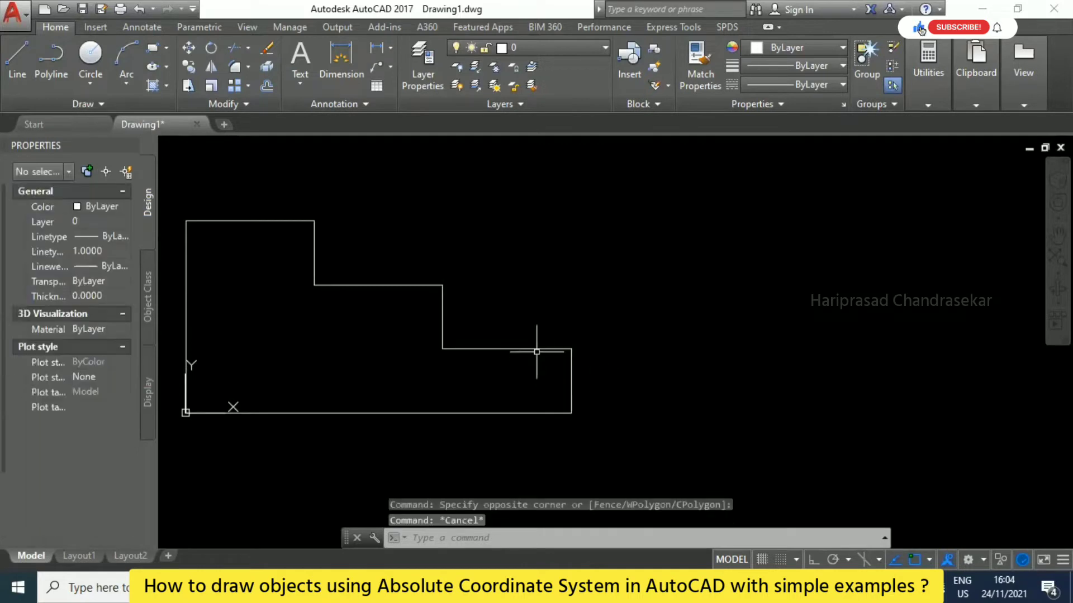
{"action": "left_click", "coordinate": [539, 349]}
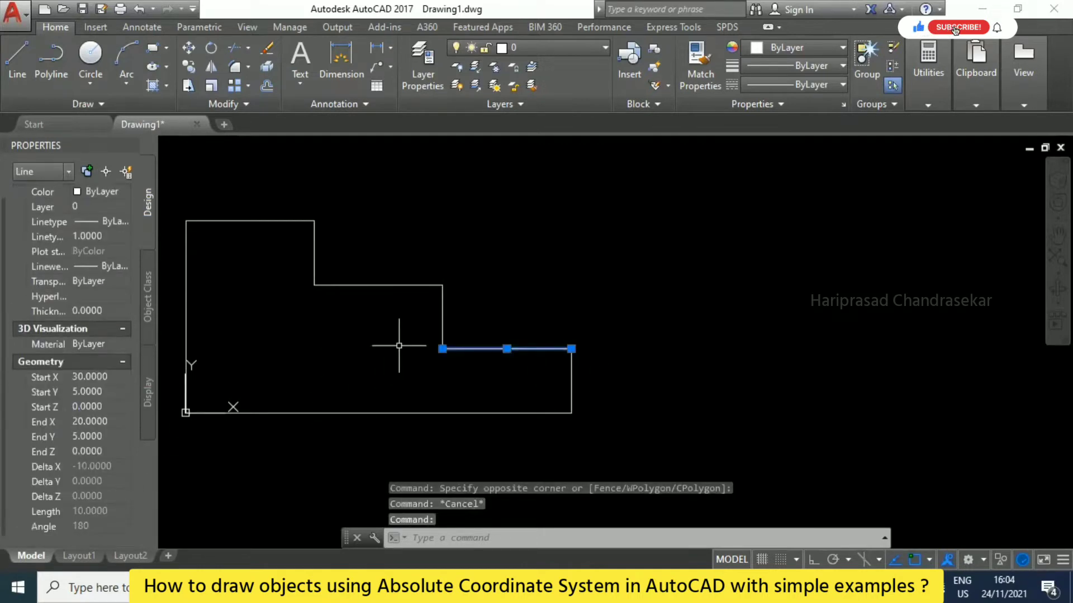
Check the geometry values of the middle step's vertical edge and its horizontal edge.
{"action": "key", "text": "Escape"}
{"action": "left_click", "coordinate": [451, 321]}
{"action": "left_click", "coordinate": [438, 304]}
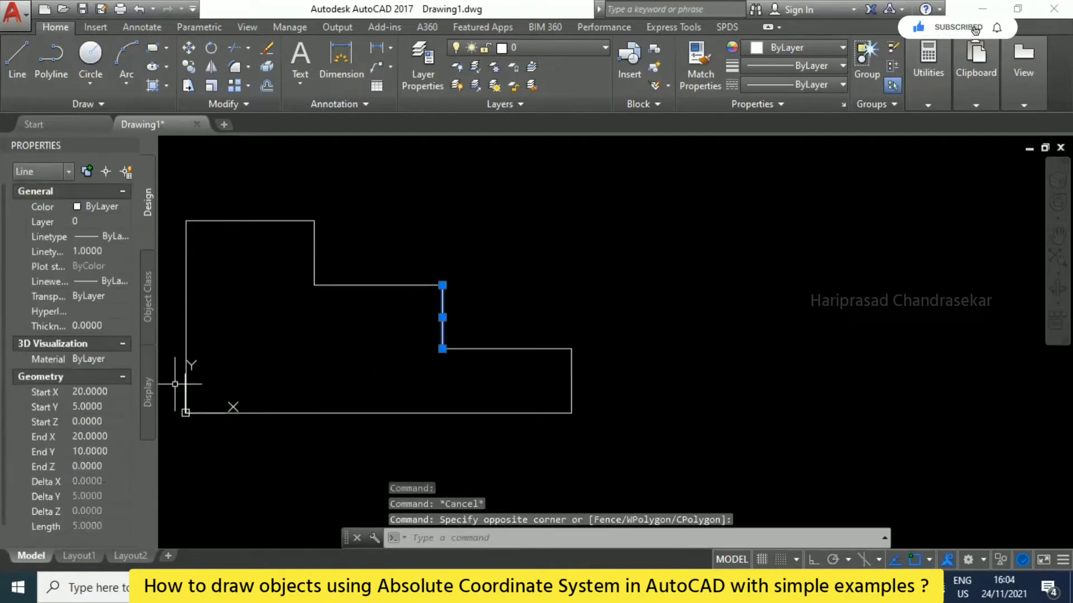
{"action": "key", "text": "Escape"}
{"action": "left_click", "coordinate": [369, 284]}
{"action": "key", "text": "Escape"}
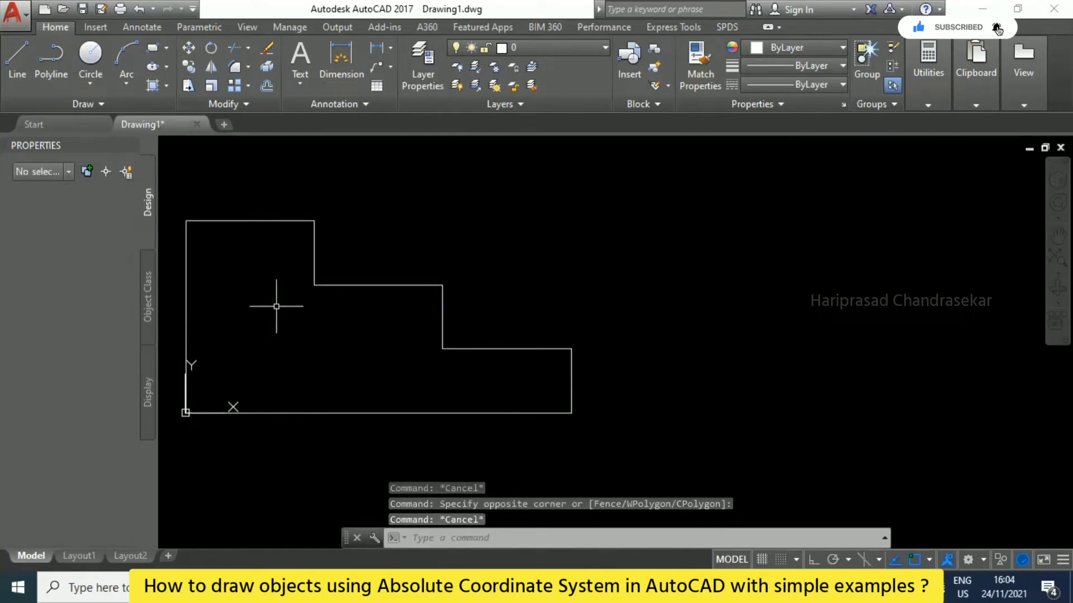
Check the geometry values of the highest step's vertical edge and its horizontal edge.
{"action": "left_click", "coordinate": [354, 249]}
{"action": "left_click", "coordinate": [306, 261]}
{"action": "key", "text": "Escape"}
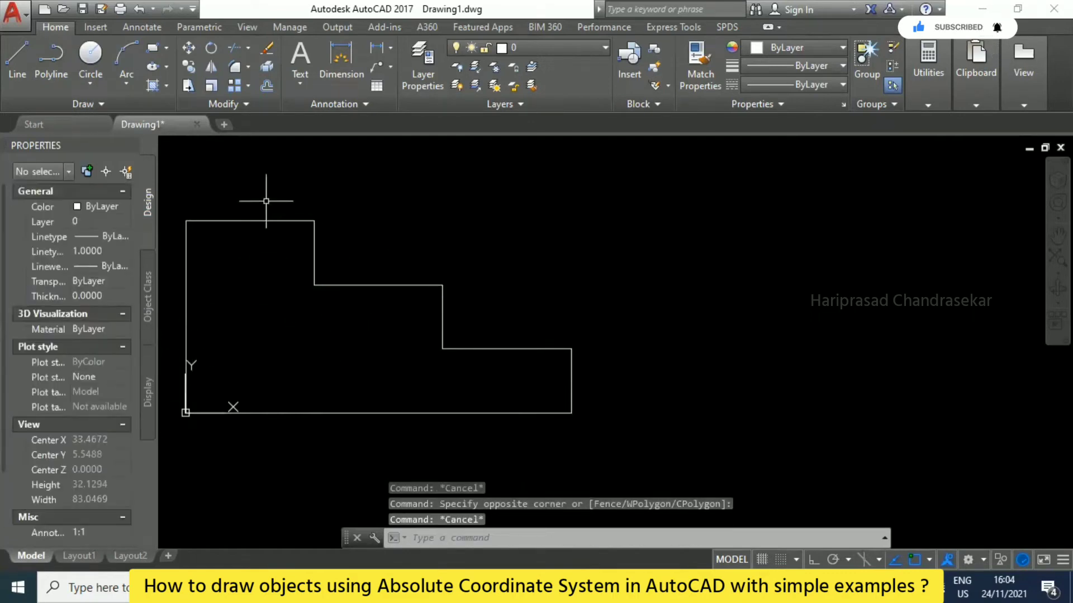
{"action": "left_click", "coordinate": [263, 210]}
{"action": "left_click", "coordinate": [233, 274]}
{"action": "key", "text": "Escape"}
Check the geometry values of the staircase's full-height left edge and its base line.
{"action": "left_click", "coordinate": [215, 263]}
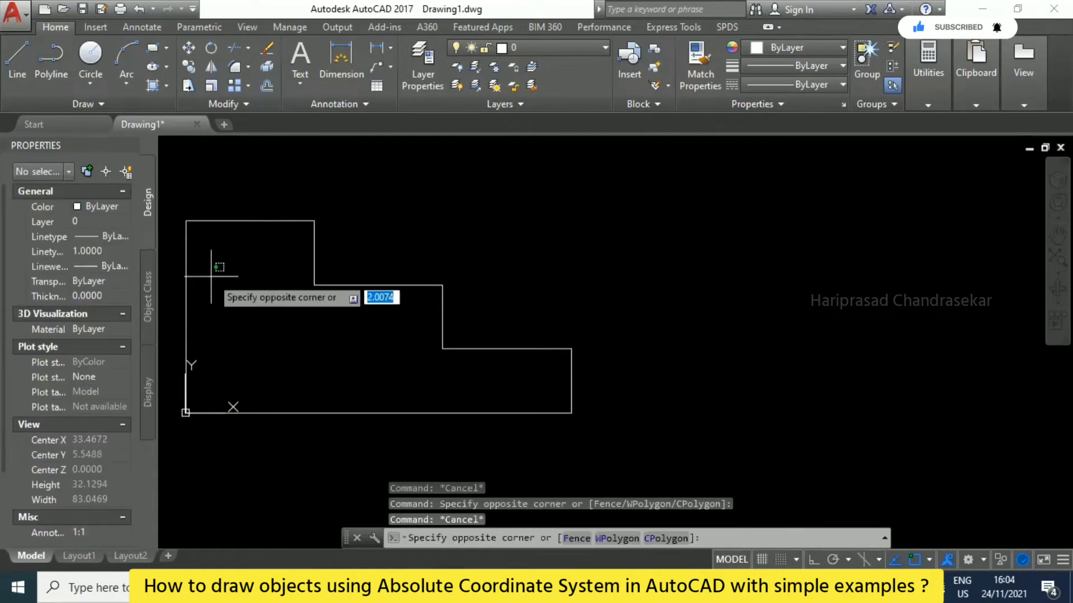
{"action": "left_click", "coordinate": [173, 294]}
{"action": "key", "text": "Escape"}
{"action": "left_click", "coordinate": [383, 376]}
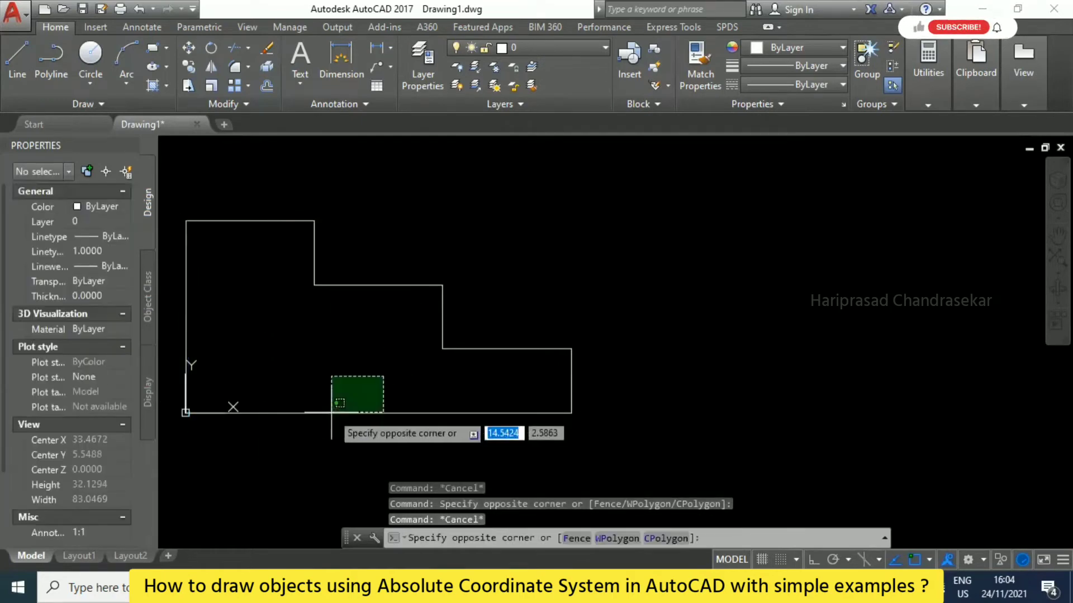
{"action": "left_click", "coordinate": [320, 420]}
{"action": "scroll", "coordinate": [98, 508], "scroll_direction": "down", "scroll_amount": 1}
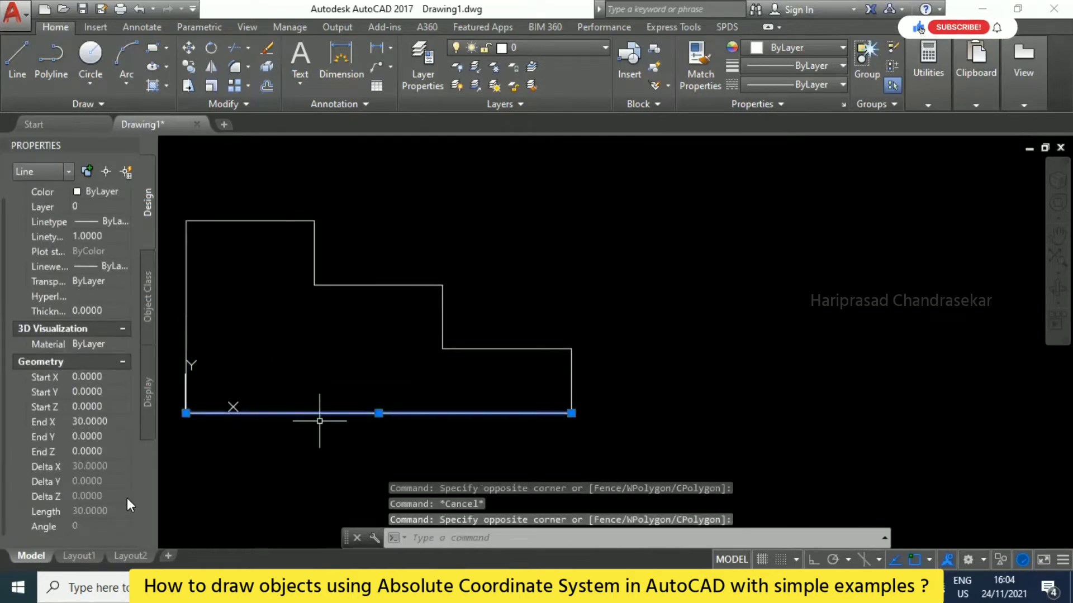
{"action": "key", "text": "Escape"}
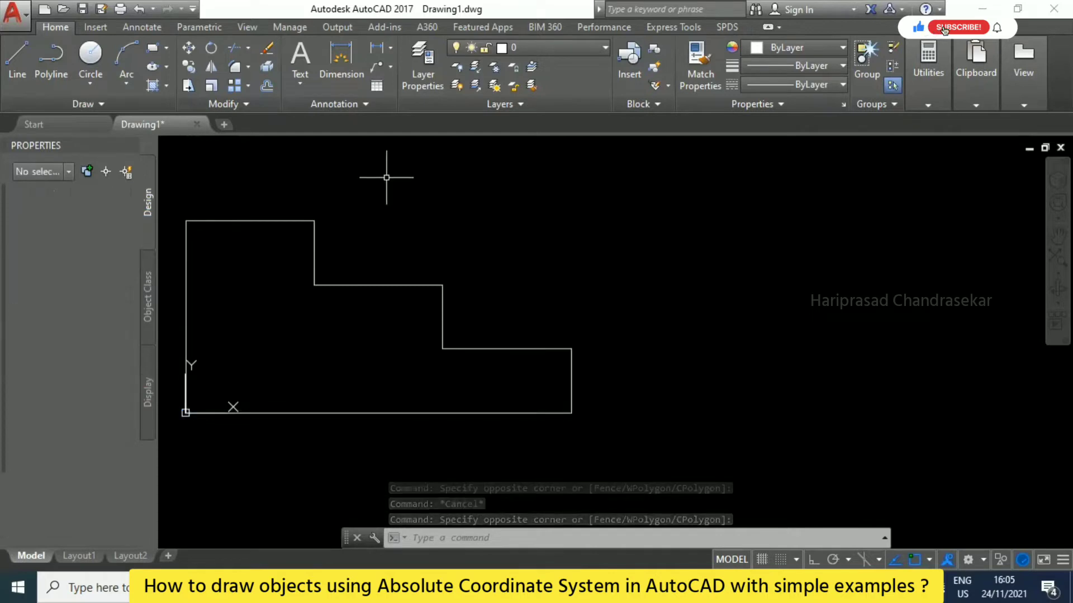
Close the Properties palette and display it again beside the staircase drawing.
{"action": "type", "text": "PR"}
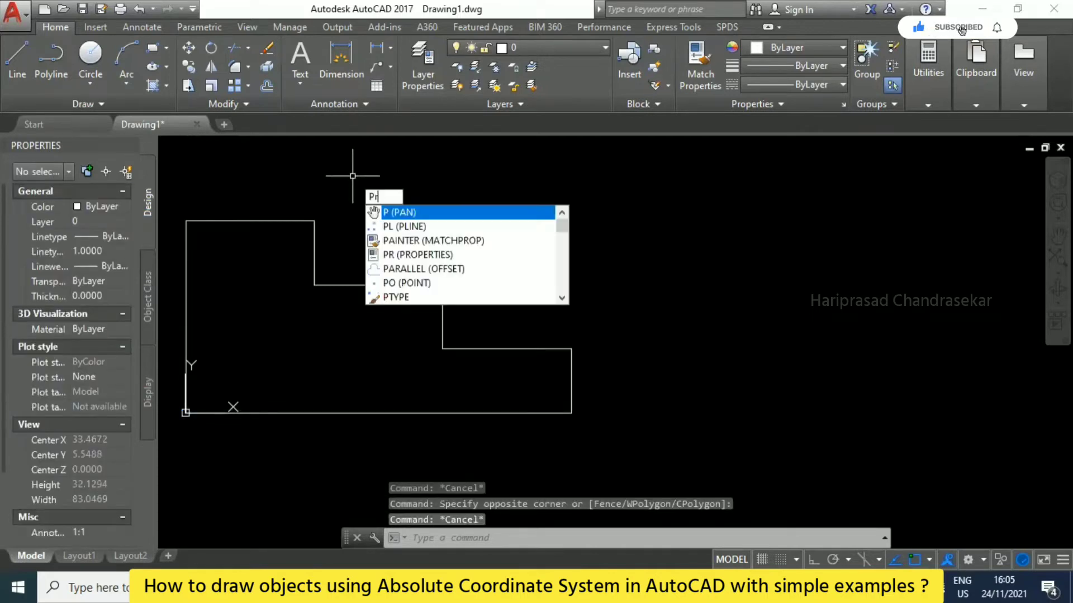
{"action": "key", "text": "Return"}
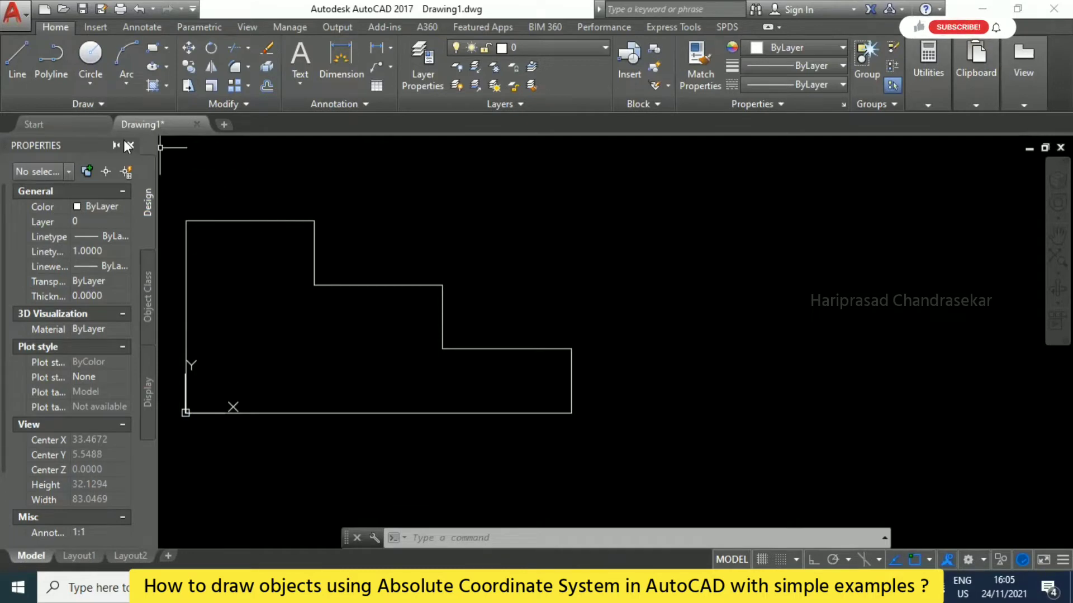
{"action": "key", "text": "ctrl+1"}
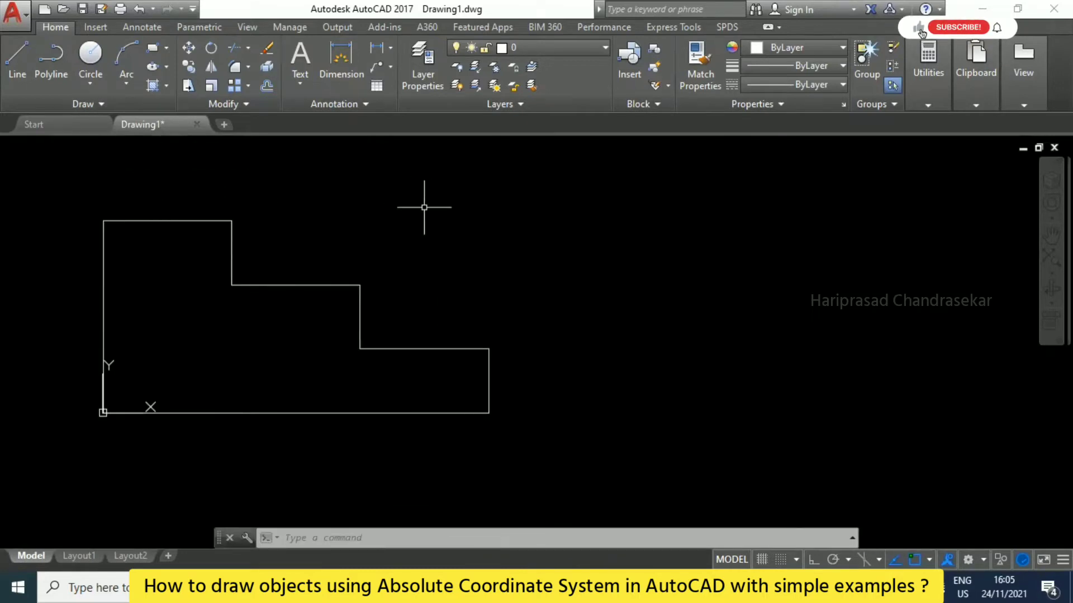
{"action": "key", "text": "ctrl+1"}
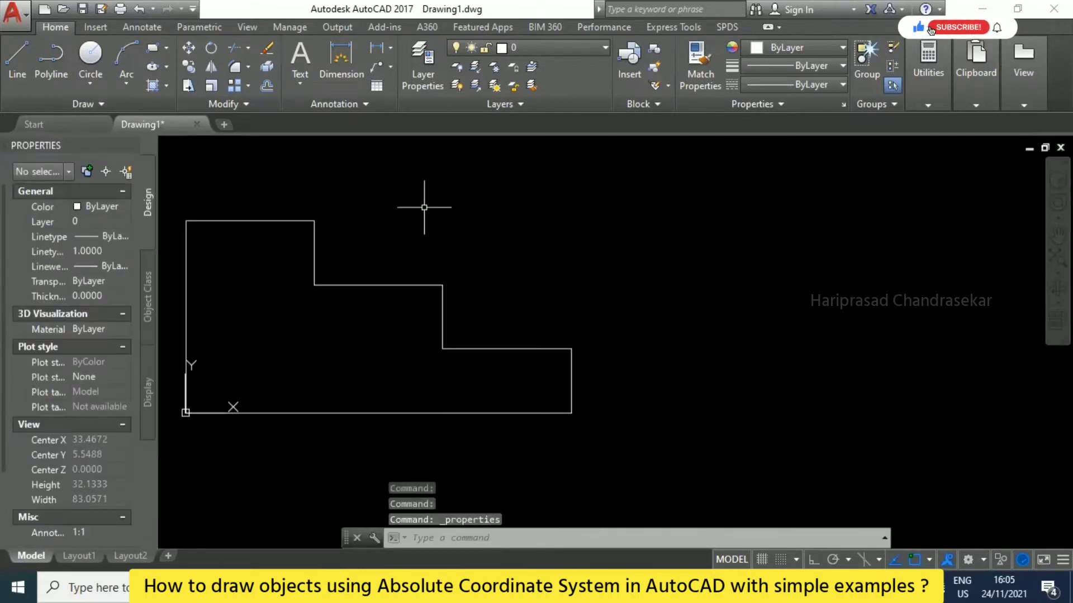
{"action": "left_click", "coordinate": [137, 146]}
{"action": "type", "text": "PR"}
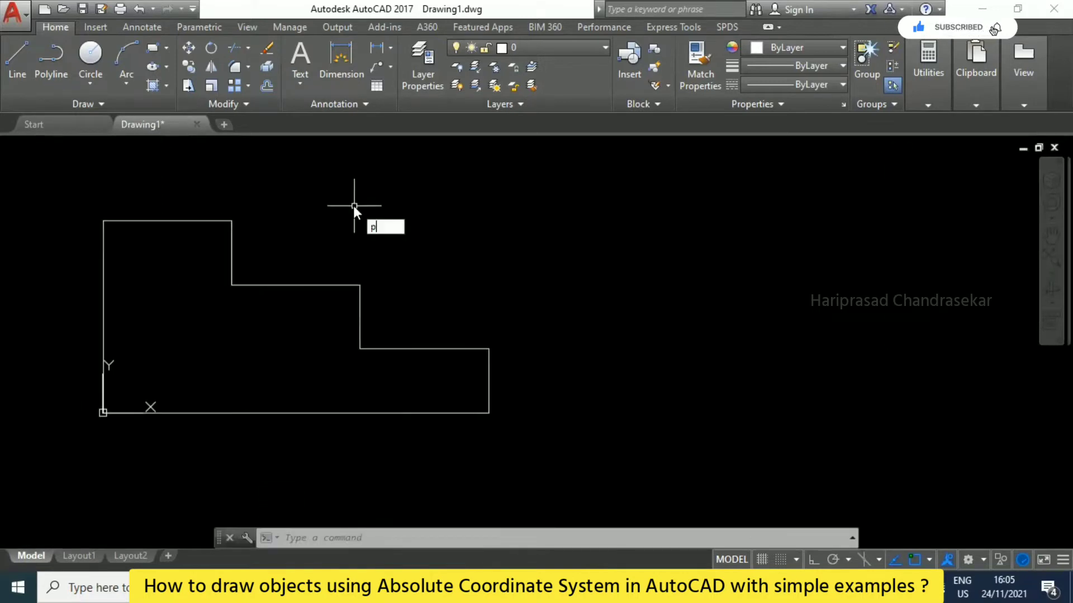
{"action": "key", "text": "Return"}
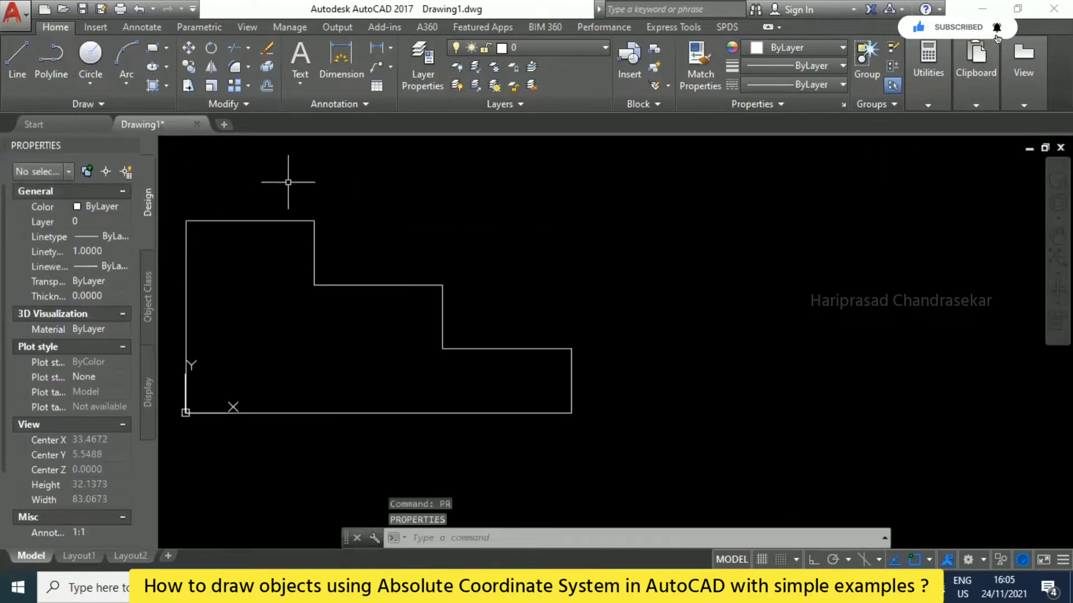
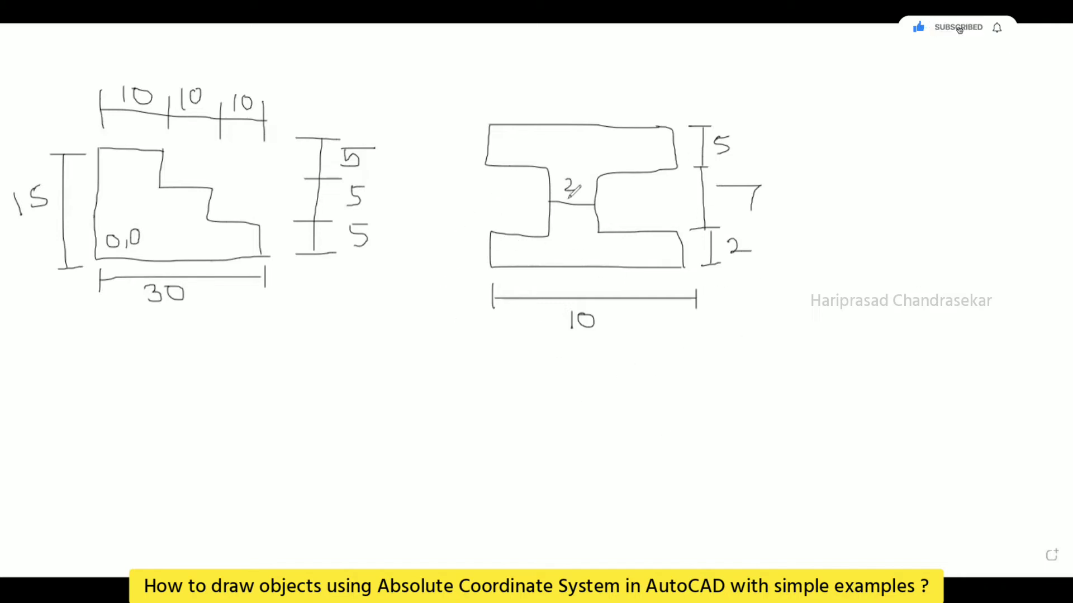
In the whiteboard sketch, mark the I-section's two bottom corners and label them 10,10 and 20,10.
{"action": "mouse_move", "coordinate": [501, 253]}
{"action": "left_mouse_down"}
{"action": "mouse_move", "coordinate": [523, 249]}
{"action": "mouse_move", "coordinate": [525, 260]}
{"action": "mouse_move", "coordinate": [535, 248]}
{"action": "mouse_move", "coordinate": [541, 259]}
{"action": "mouse_move", "coordinate": [489, 266]}
{"action": "mouse_move", "coordinate": [489, 280]}
{"action": "left_mouse_up"}
{"action": "left_click_drag", "start_coordinate": [479, 273], "coordinate": [494, 277]}
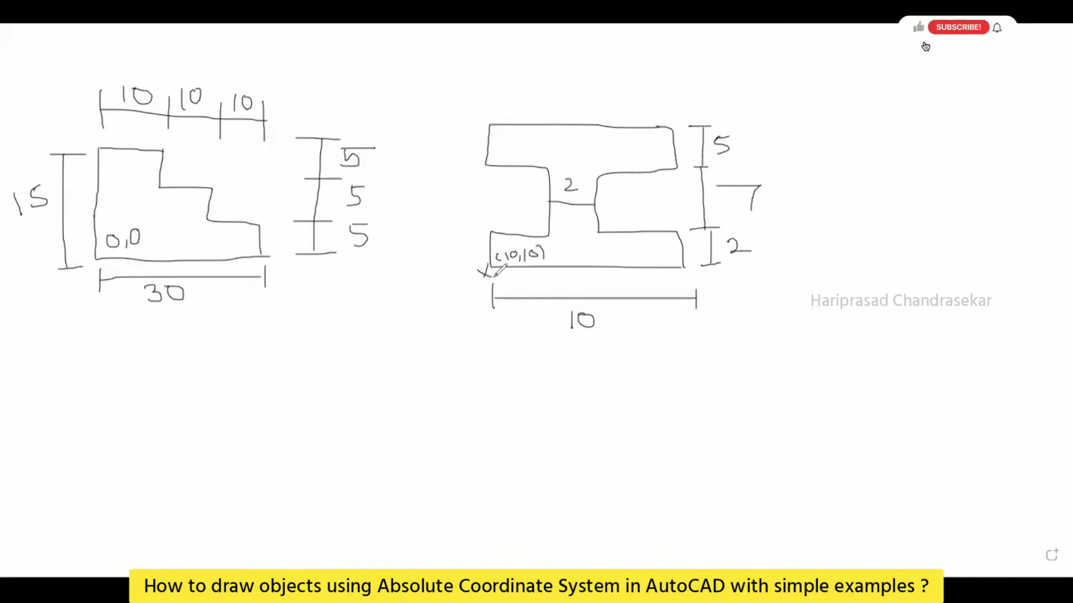
{"action": "left_click_drag", "start_coordinate": [679, 266], "coordinate": [690, 277]}
{"action": "left_click_drag", "start_coordinate": [689, 265], "coordinate": [678, 277]}
{"action": "mouse_move", "coordinate": [703, 278]}
{"action": "left_mouse_down"}
{"action": "mouse_move", "coordinate": [723, 293]}
{"action": "mouse_move", "coordinate": [734, 286]}
{"action": "left_mouse_up"}
{"action": "left_click_drag", "start_coordinate": [744, 275], "coordinate": [742, 284]}
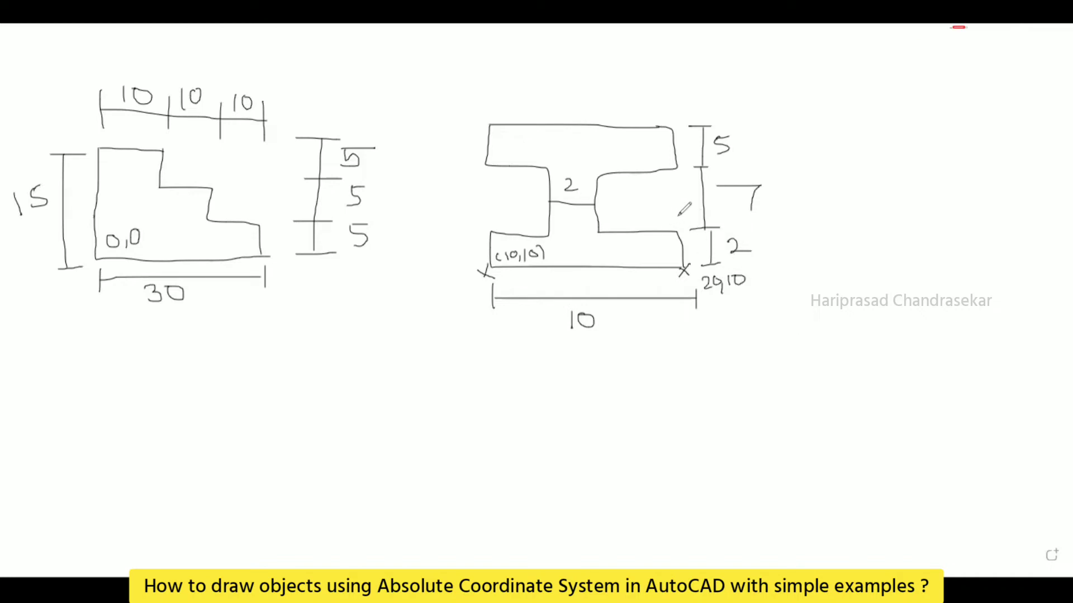
Mark the lower flange's upper right corner as 20,12 and the web's lower right corner as 16,12.
{"action": "left_click_drag", "start_coordinate": [673, 219], "coordinate": [678, 229]}
{"action": "mouse_move", "coordinate": [679, 220]}
{"action": "left_mouse_down"}
{"action": "mouse_move", "coordinate": [672, 228]}
{"action": "mouse_move", "coordinate": [655, 212]}
{"action": "mouse_move", "coordinate": [658, 201]}
{"action": "mouse_move", "coordinate": [662, 214]}
{"action": "mouse_move", "coordinate": [669, 202]}
{"action": "mouse_move", "coordinate": [689, 205]}
{"action": "left_mouse_up"}
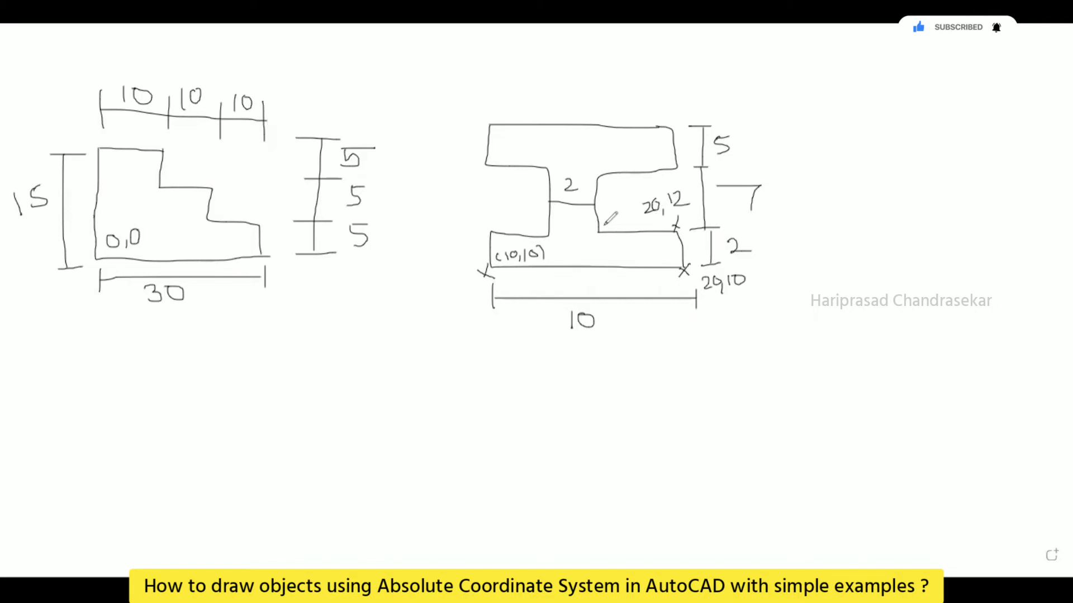
{"action": "mouse_move", "coordinate": [590, 227]}
{"action": "left_mouse_down"}
{"action": "mouse_move", "coordinate": [602, 237]}
{"action": "mouse_move", "coordinate": [591, 237]}
{"action": "left_mouse_up"}
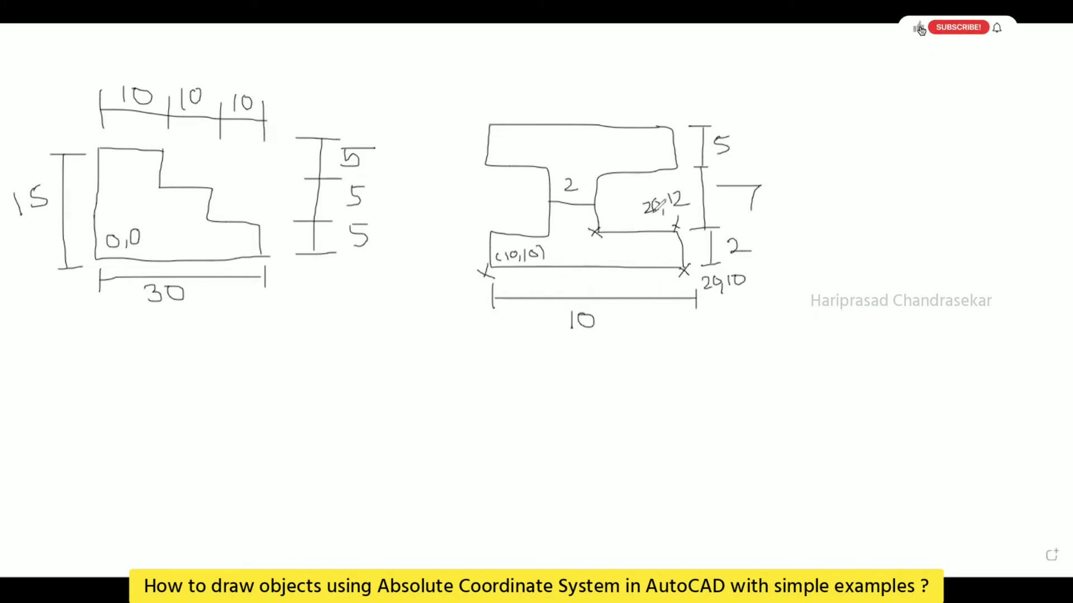
{"action": "mouse_move", "coordinate": [603, 213]}
{"action": "left_mouse_down"}
{"action": "mouse_move", "coordinate": [602, 222]}
{"action": "mouse_move", "coordinate": [627, 220]}
{"action": "left_mouse_up"}
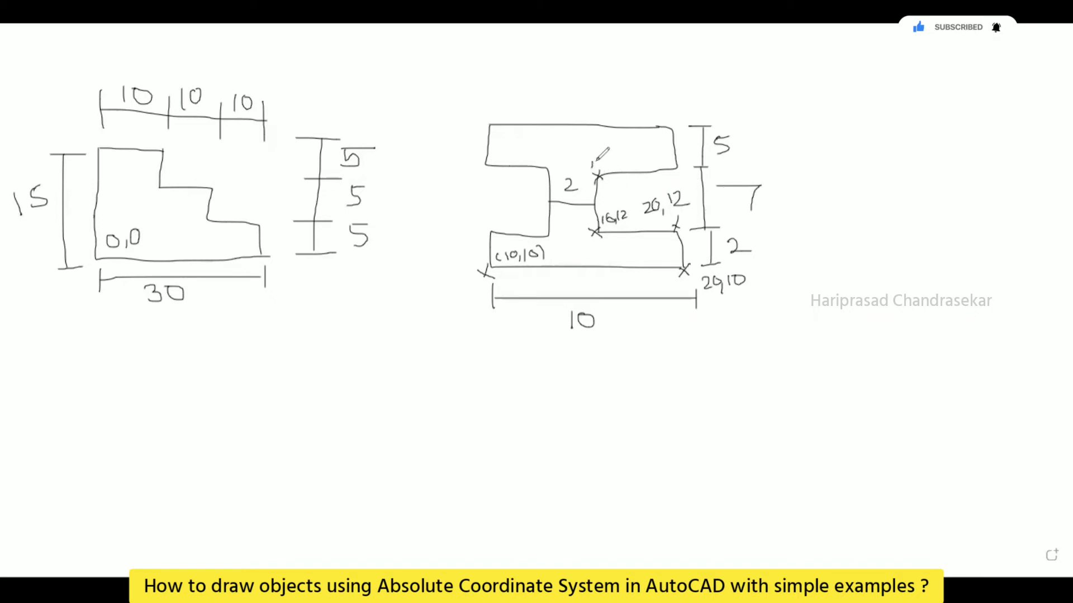
Label the web's upper right corner 16,19 and the upper flange's right corners 20,19 and 20,24.
{"action": "mouse_move", "coordinate": [597, 160]}
{"action": "left_mouse_down"}
{"action": "mouse_move", "coordinate": [623, 151]}
{"action": "mouse_move", "coordinate": [623, 170]}
{"action": "mouse_move", "coordinate": [672, 173]}
{"action": "left_mouse_up"}
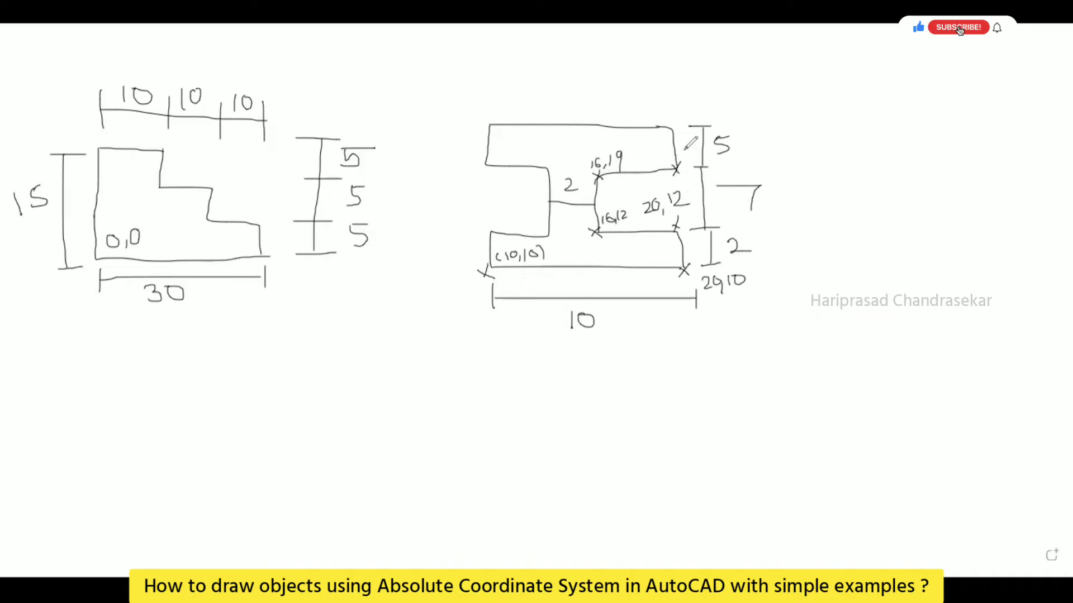
{"action": "mouse_move", "coordinate": [719, 163]}
{"action": "left_mouse_down"}
{"action": "mouse_move", "coordinate": [736, 174]}
{"action": "mouse_move", "coordinate": [752, 167]}
{"action": "left_mouse_up"}
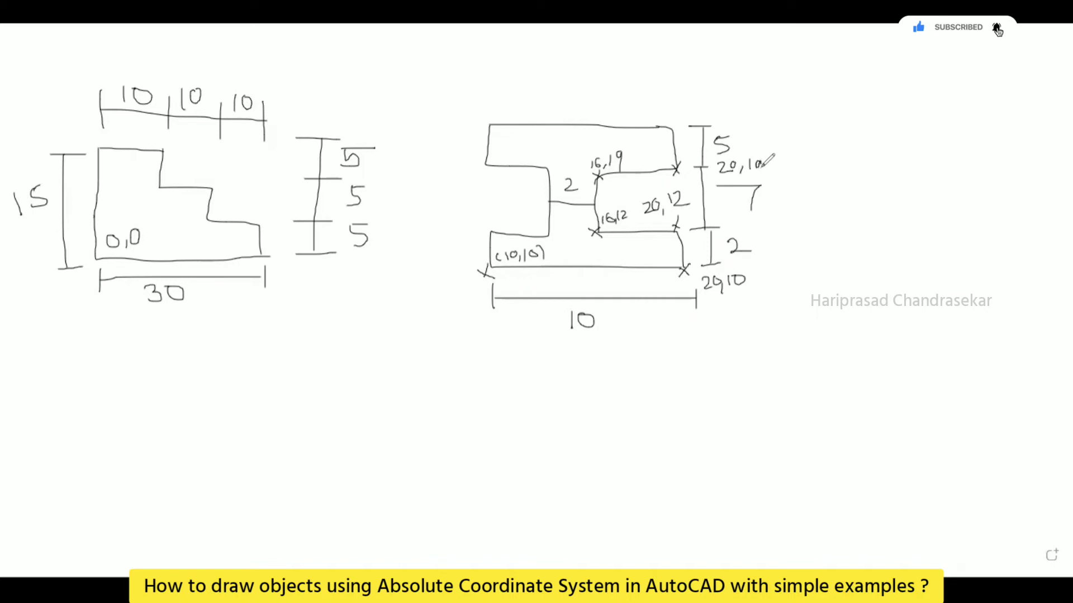
{"action": "mouse_move", "coordinate": [666, 119]}
{"action": "left_mouse_down"}
{"action": "mouse_move", "coordinate": [673, 129]}
{"action": "mouse_move", "coordinate": [691, 111]}
{"action": "mouse_move", "coordinate": [698, 123]}
{"action": "mouse_move", "coordinate": [720, 115]}
{"action": "mouse_move", "coordinate": [724, 125]}
{"action": "left_mouse_up"}
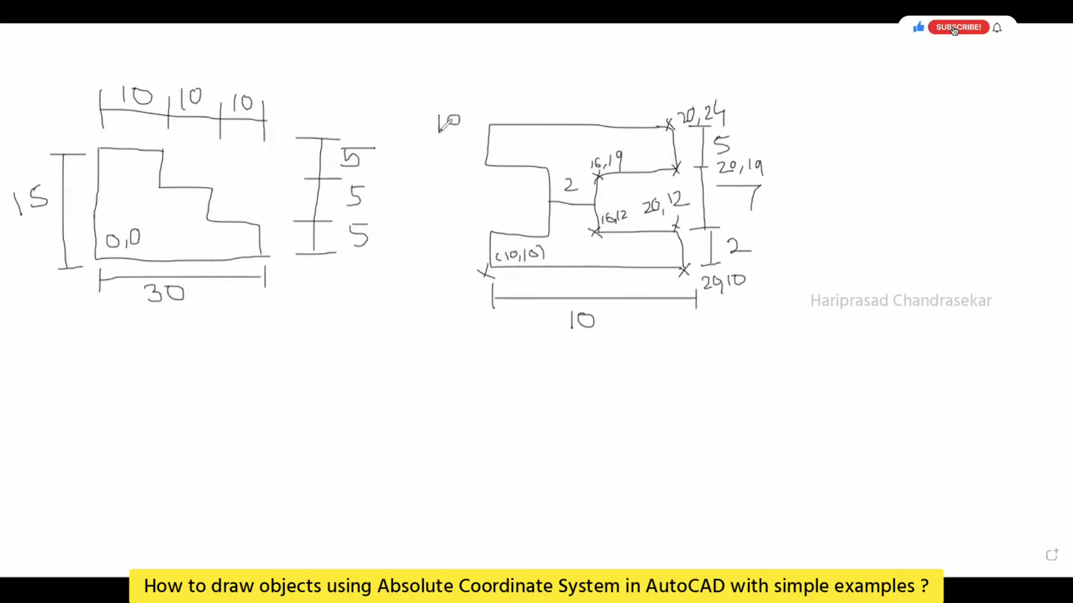
Label the I-section's left-side corners 10,24 and 10,19 on the upper flange, and 14,19 and 14,12 along the web.
{"action": "mouse_move", "coordinate": [476, 111]}
{"action": "left_mouse_down"}
{"action": "mouse_move", "coordinate": [500, 115]}
{"action": "mouse_move", "coordinate": [492, 119]}
{"action": "left_mouse_up"}
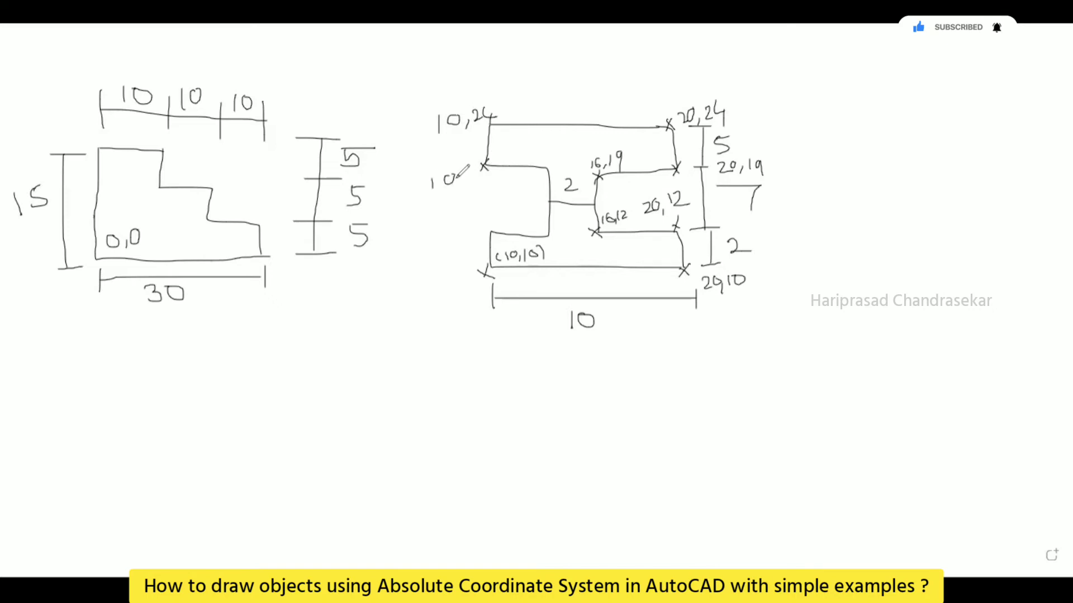
{"action": "mouse_move", "coordinate": [461, 177]}
{"action": "left_mouse_down"}
{"action": "mouse_move", "coordinate": [458, 189]}
{"action": "mouse_move", "coordinate": [476, 182]}
{"action": "left_mouse_up"}
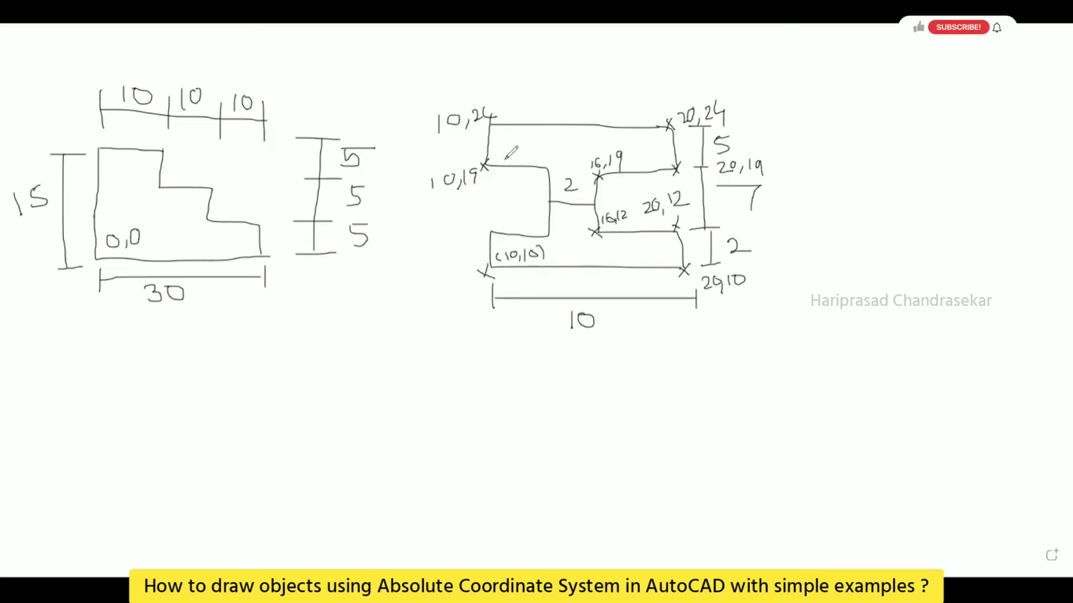
{"action": "left_click_drag", "start_coordinate": [538, 165], "coordinate": [538, 177]}
{"action": "left_click_drag", "start_coordinate": [528, 149], "coordinate": [541, 156]}
{"action": "left_click_drag", "start_coordinate": [538, 151], "coordinate": [554, 157]}
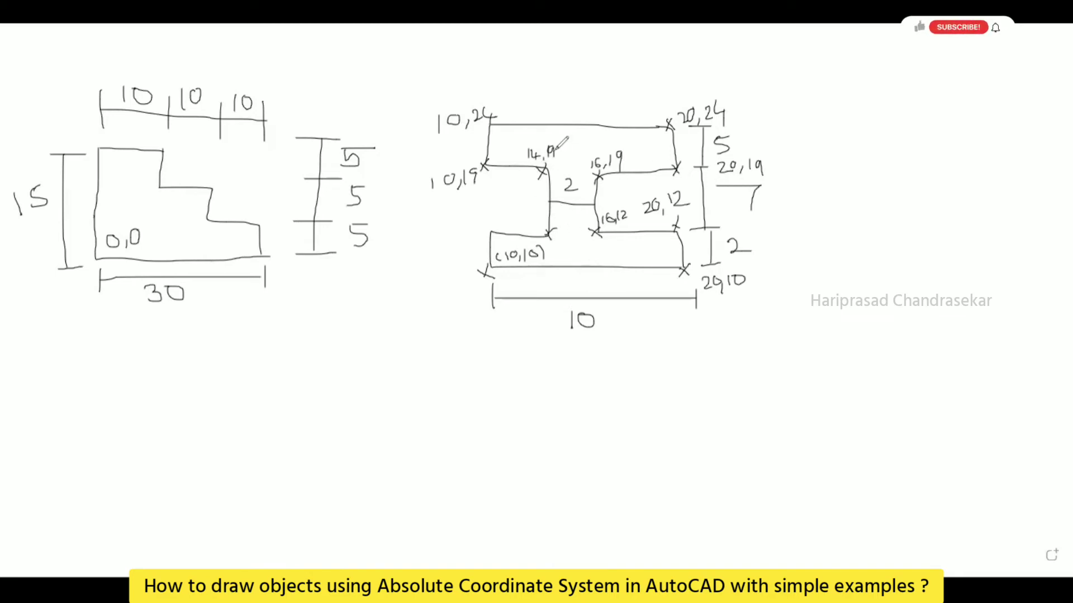
{"action": "mouse_move", "coordinate": [501, 213]}
{"action": "left_mouse_down"}
{"action": "mouse_move", "coordinate": [510, 228]}
{"action": "mouse_move", "coordinate": [532, 221]}
{"action": "mouse_move", "coordinate": [494, 239]}
{"action": "mouse_move", "coordinate": [434, 238]}
{"action": "mouse_move", "coordinate": [446, 236]}
{"action": "left_mouse_up"}
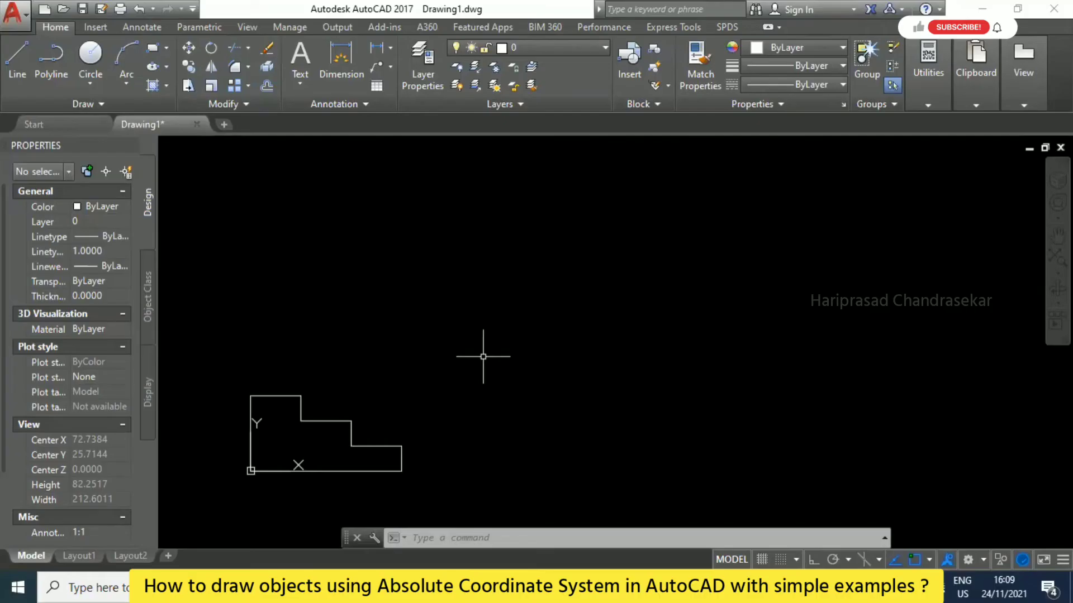
{"action": "type", "text": "l"}
{"action": "key", "text": "Return"}
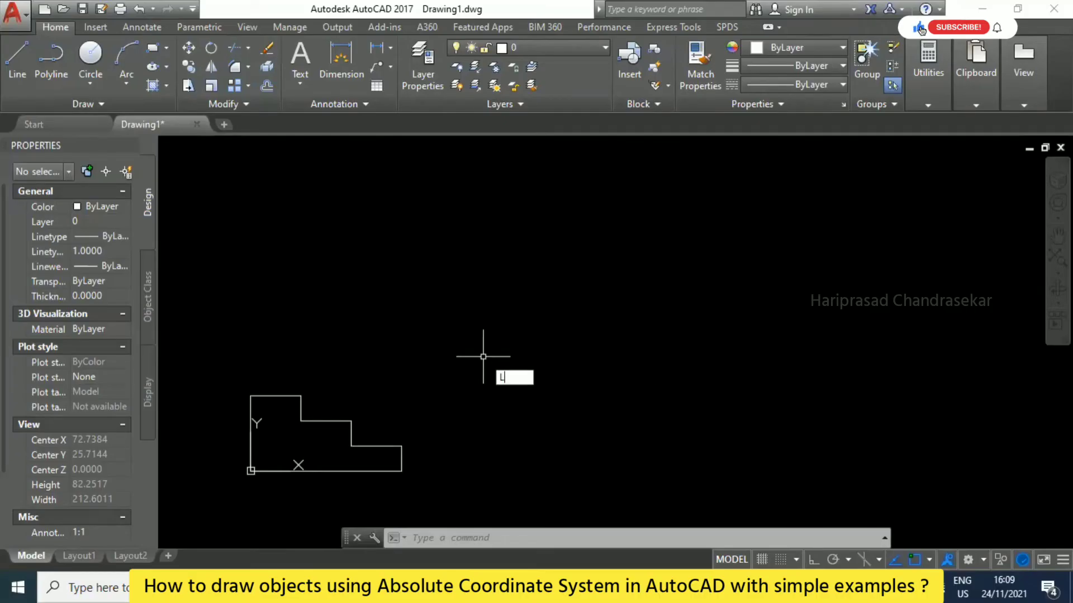
{"action": "type", "text": "10,10"}
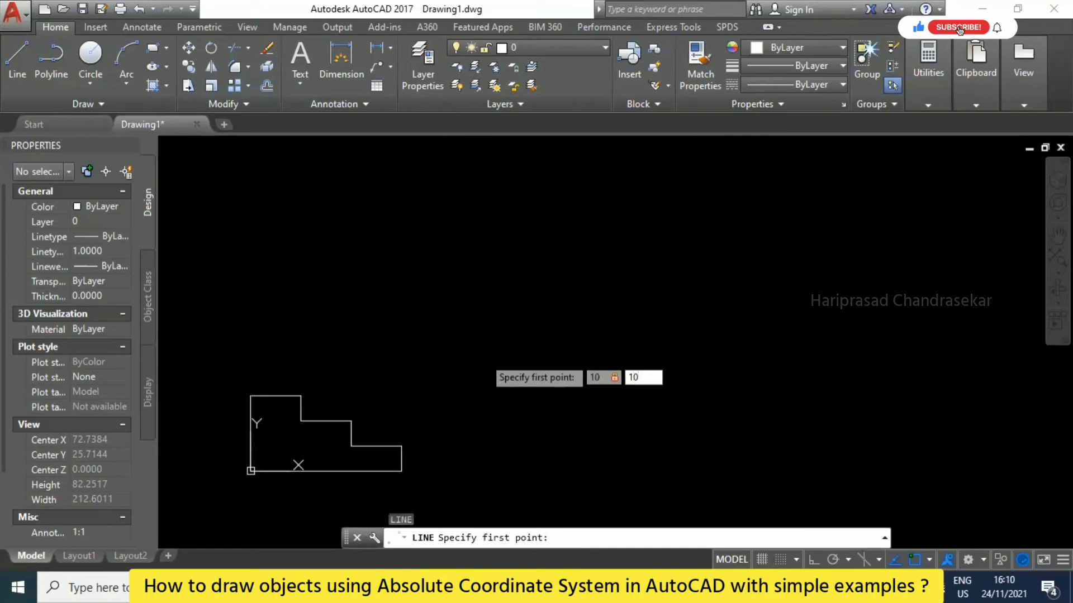
{"action": "key", "text": "Return"}
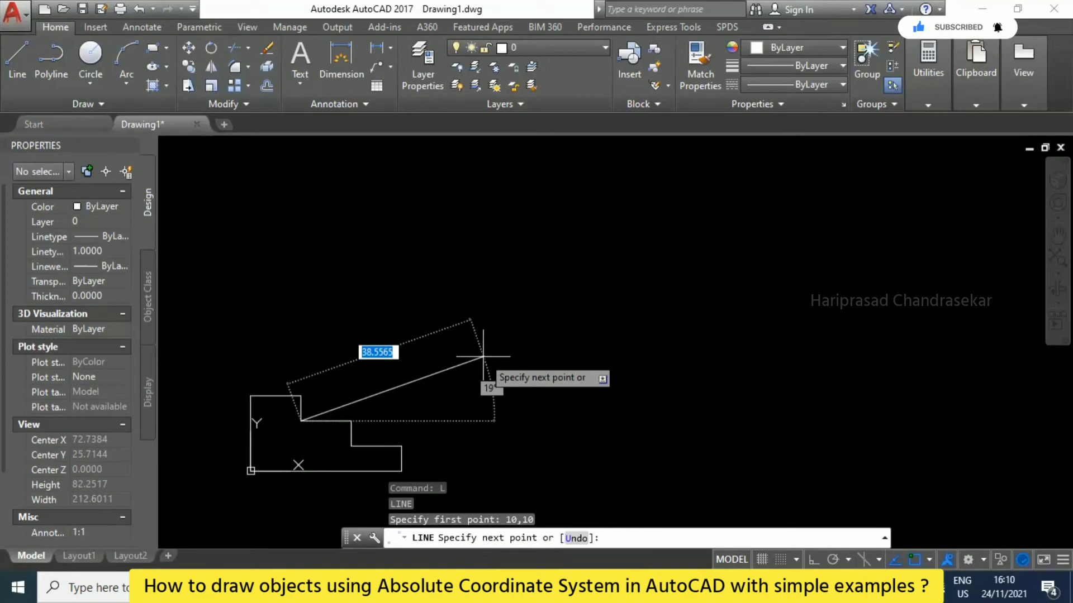
{"action": "key", "text": "Escape"}
Delete all lines of the staircase profile from the drawing.
{"action": "key", "text": "ctrl+a"}
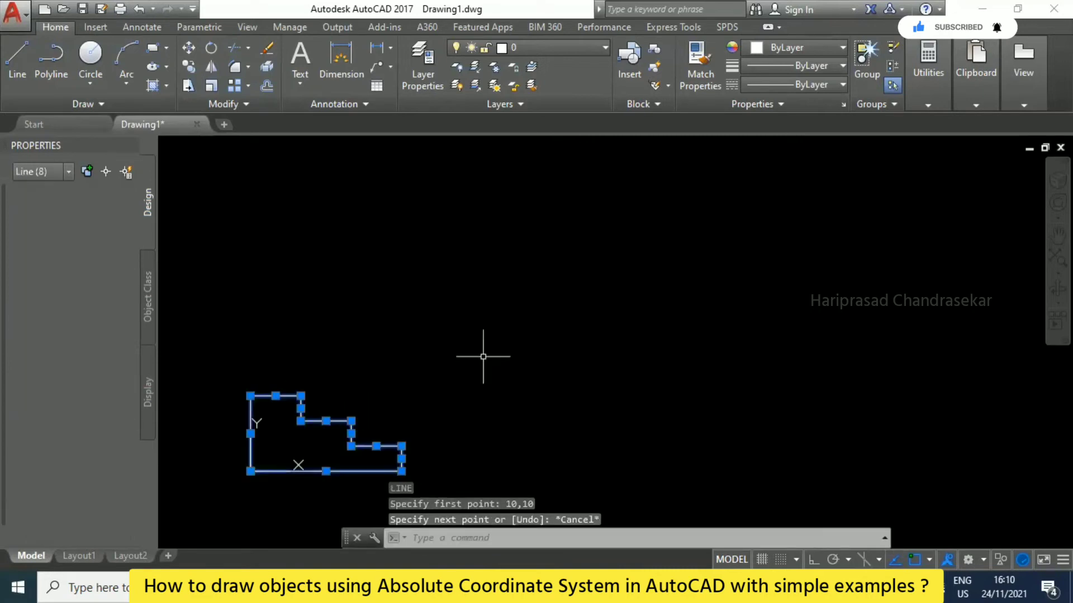
{"action": "key", "text": "Delete"}
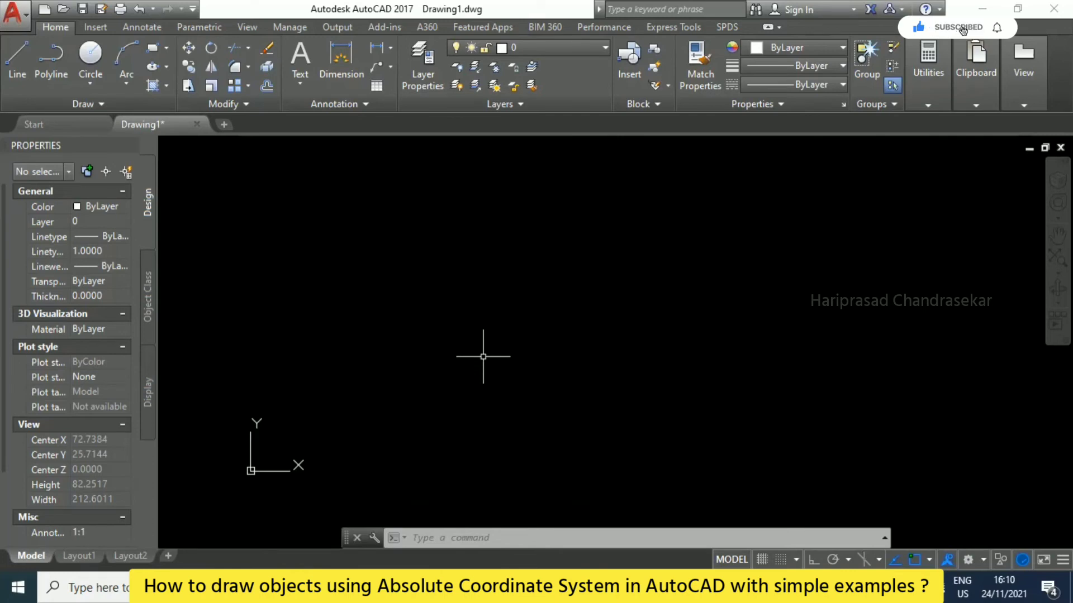
Draw the I-section's bottom edge with the Line command from absolute point 10,10 to 20,10.
{"action": "type", "text": "l"}
{"action": "key", "text": "Return"}
{"action": "type", "text": "10"}
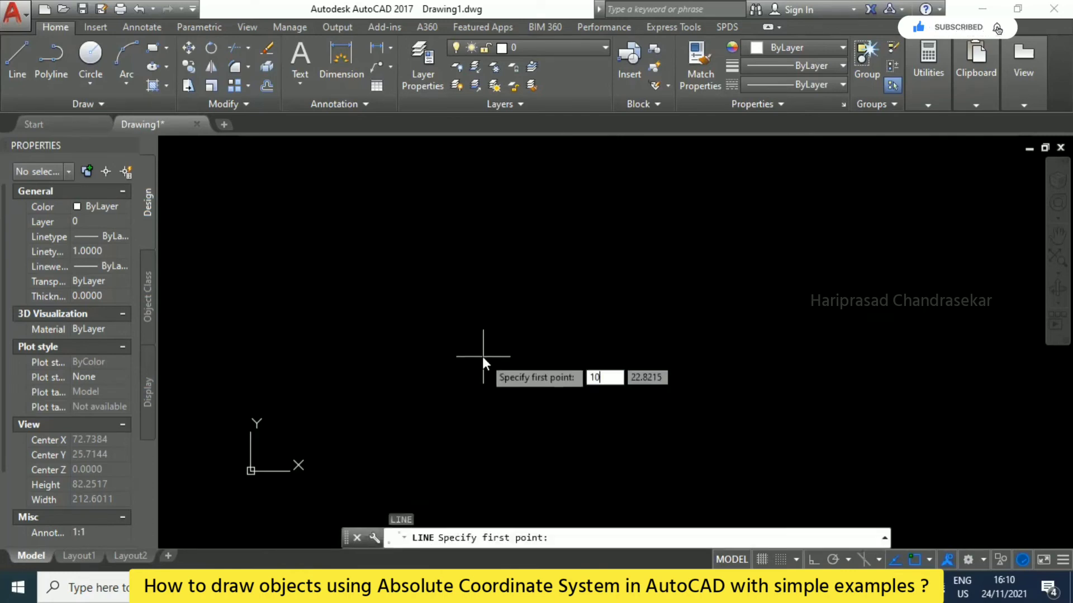
{"action": "type", "text": ",10"}
{"action": "key", "text": "Return"}
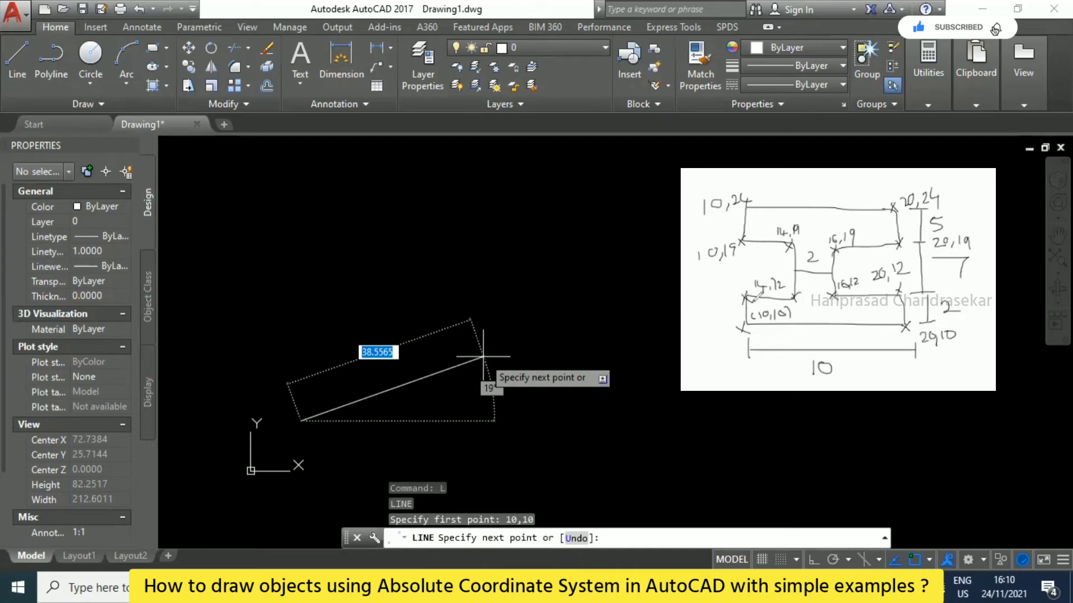
{"action": "type", "text": "20,10"}
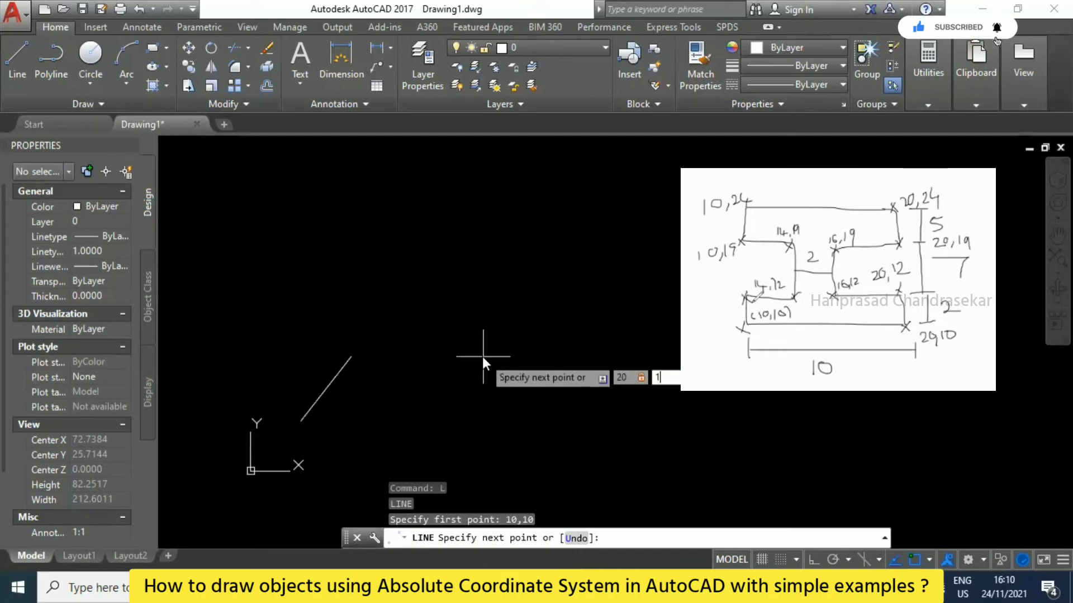
{"action": "key", "text": "Return"}
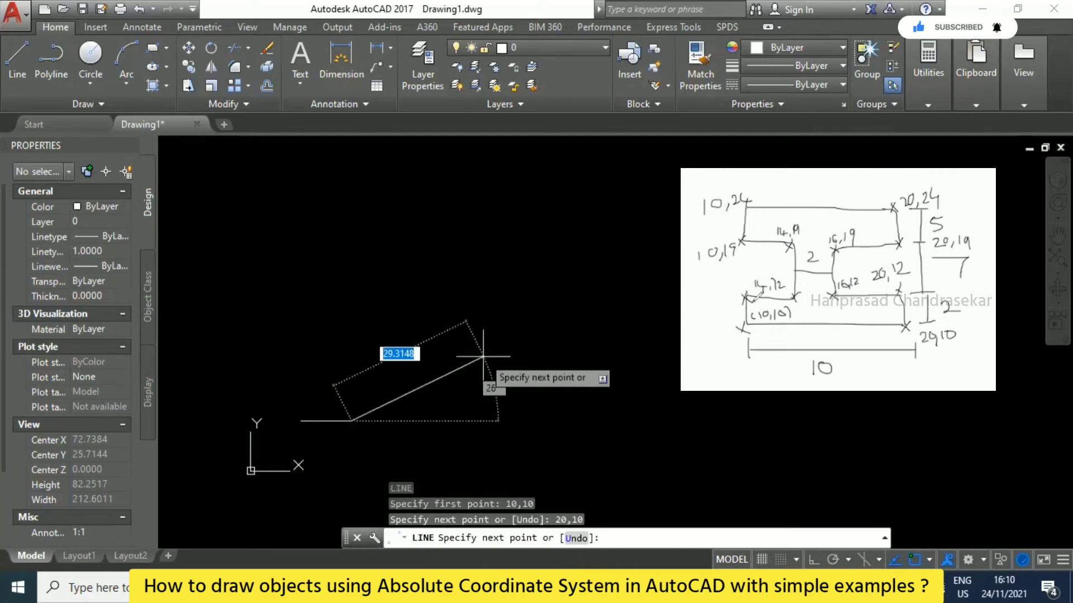
Continue the I-section outline with line segments to absolute points 20,12, 16,12 and 16,19, forming the lower flange's right end and web side.
{"action": "type", "text": "20,12"}
{"action": "key", "text": "Return"}
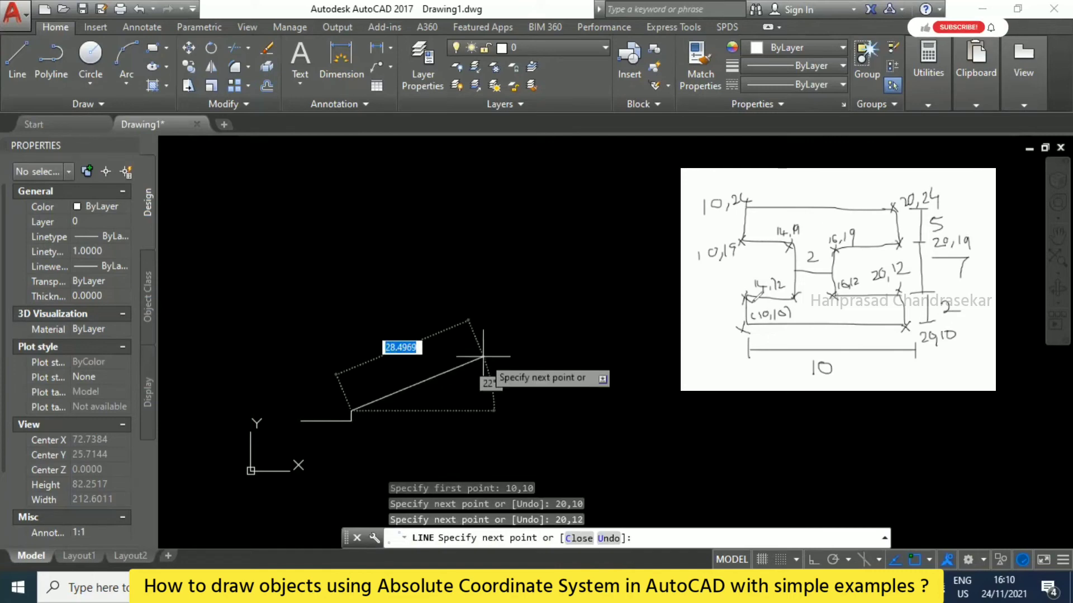
{"action": "type", "text": "16,12"}
{"action": "key", "text": "Return"}
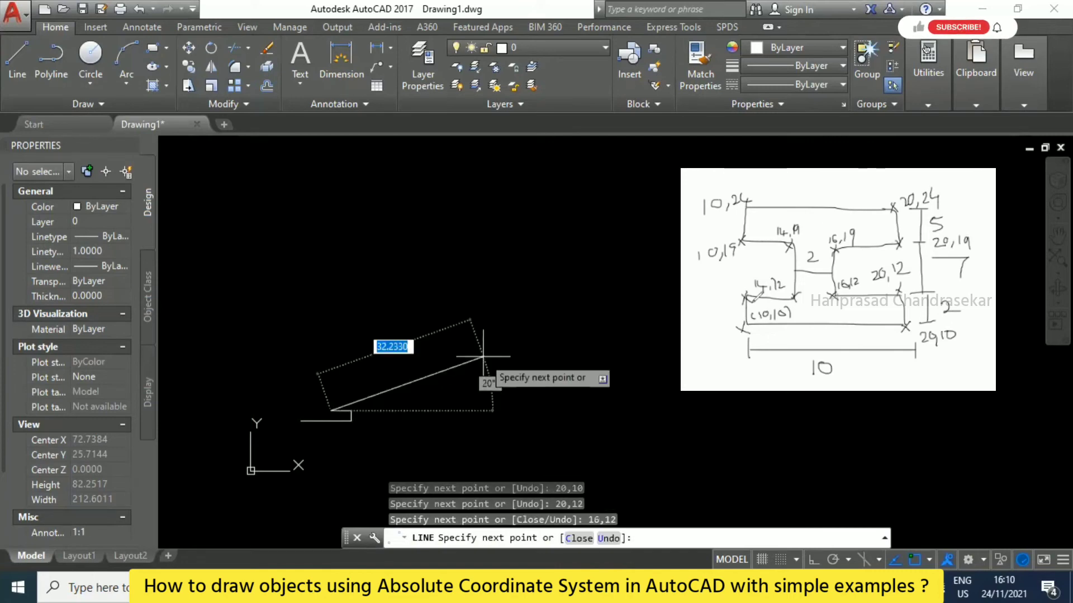
{"action": "type", "text": "16,19"}
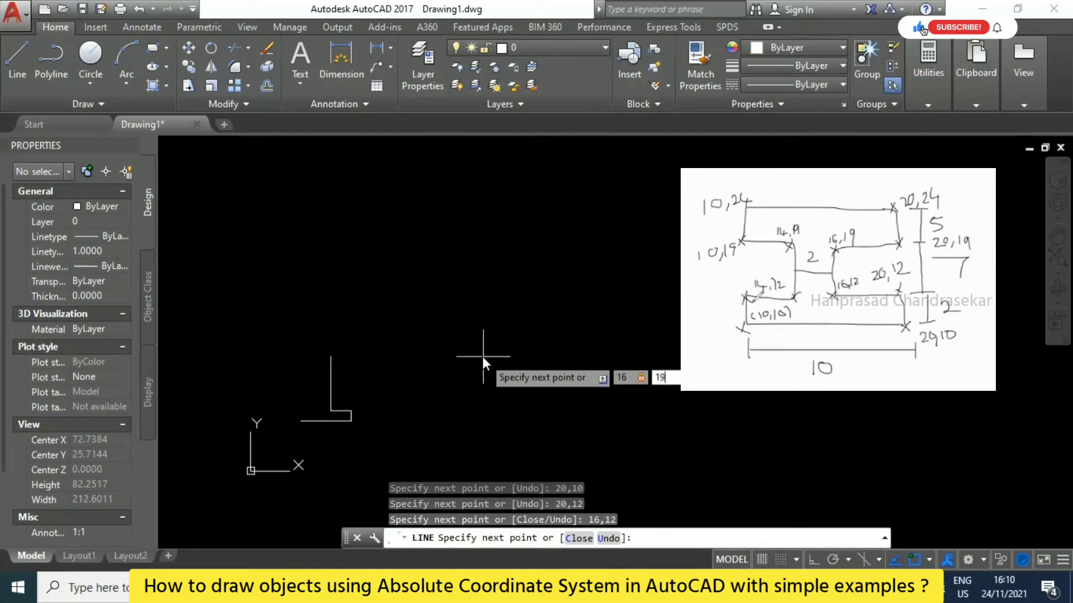
{"action": "key", "text": "Return"}
Draw the upper flange's right underside, right edge and top edge through absolute points 20,19, 20,24 and 10,24.
{"action": "type", "text": "20,19"}
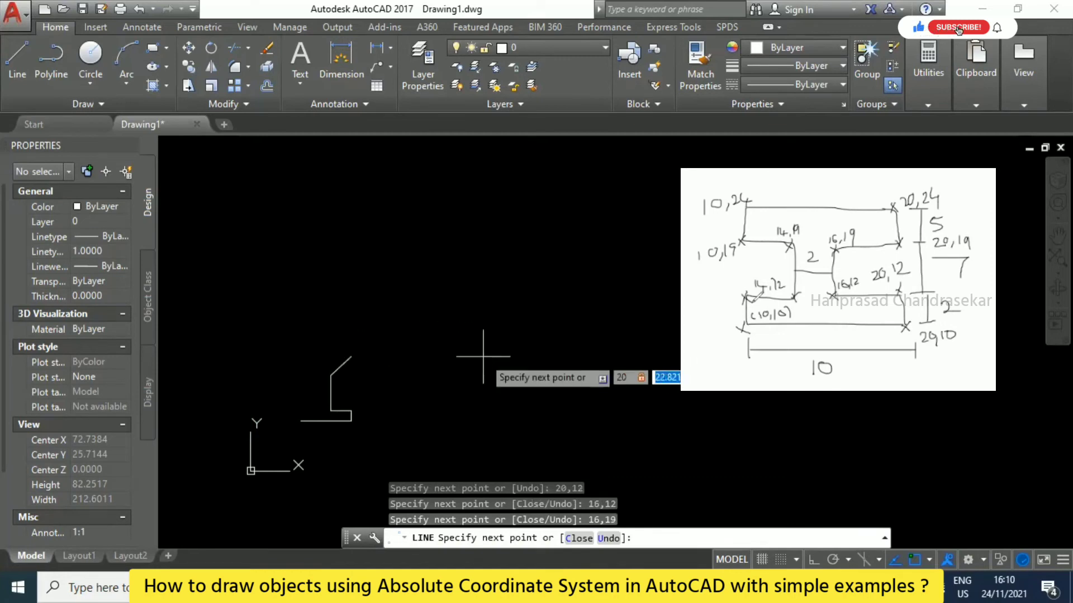
{"action": "key", "text": "Return"}
{"action": "type", "text": "20,24"}
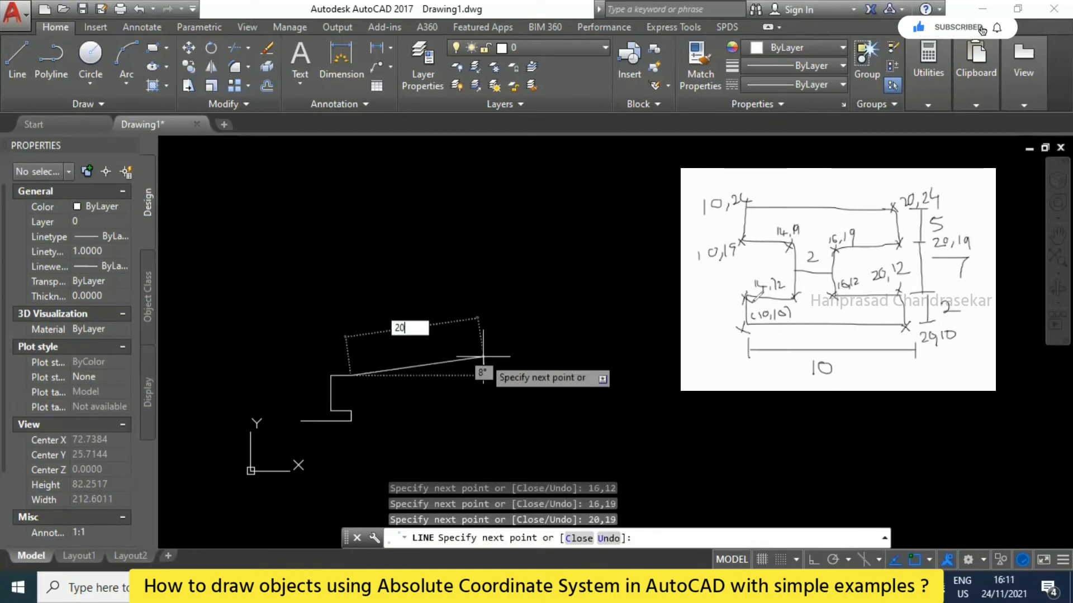
{"action": "key", "text": "Return"}
{"action": "type", "text": "1"}
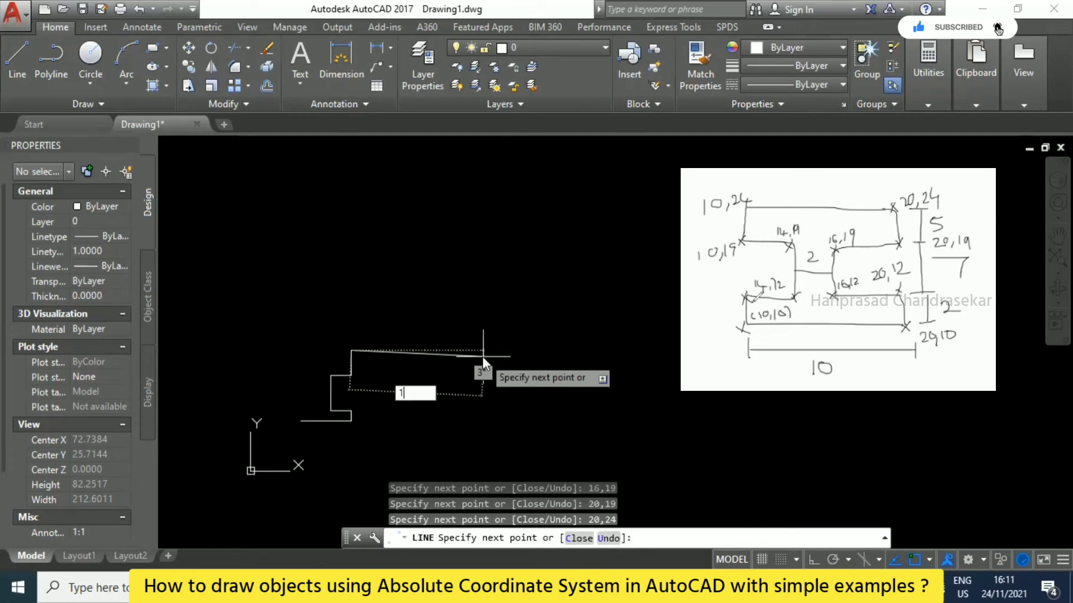
{"action": "type", "text": "0,24"}
{"action": "key", "text": "Return"}
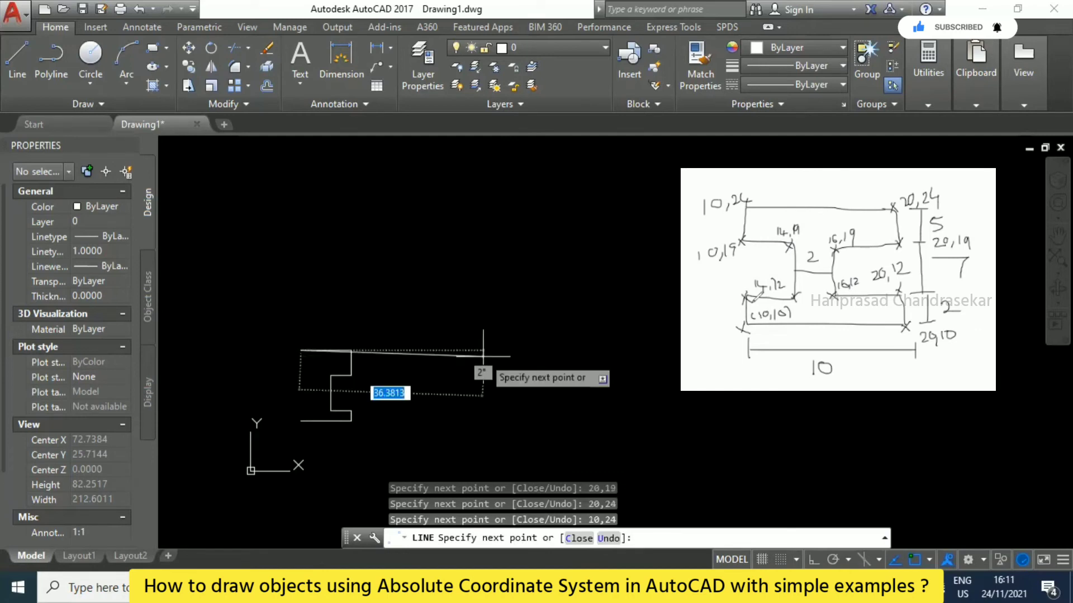
Draw the upper flange's left edge and underside and the web's left side through absolute points 10,19, 14,19 and 14,12.
{"action": "type", "text": "10,19"}
{"action": "key", "text": "Return"}
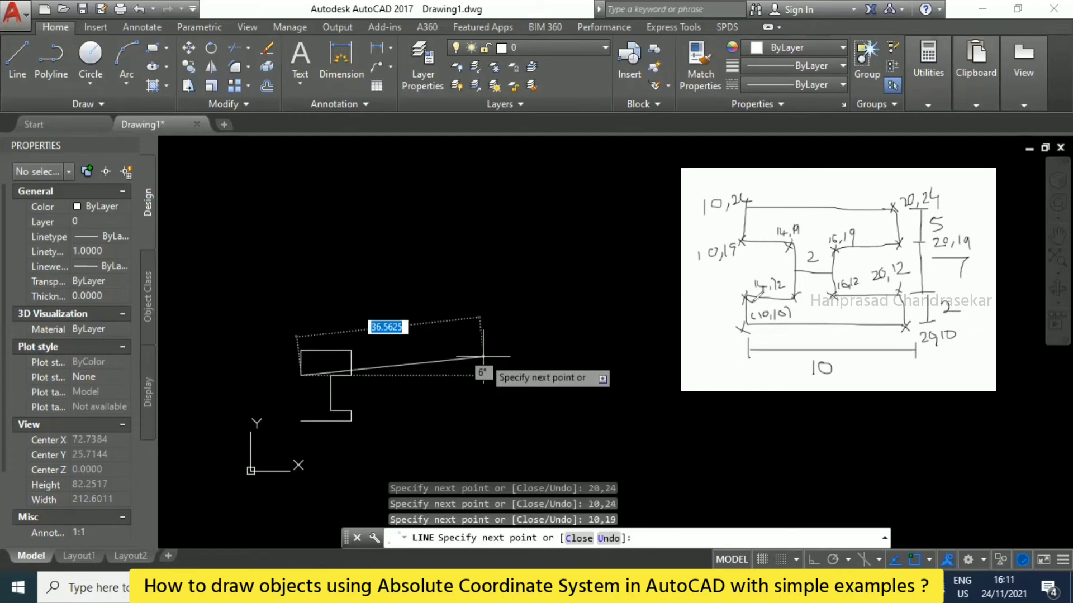
{"action": "type", "text": "14,"}
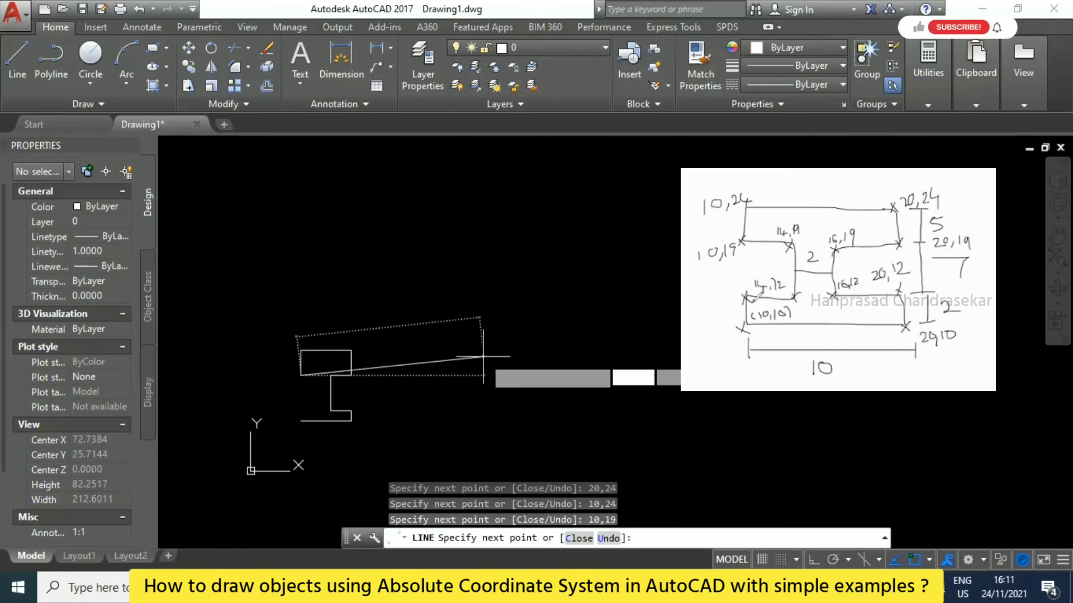
{"action": "type", "text": "19"}
{"action": "key", "text": "Return"}
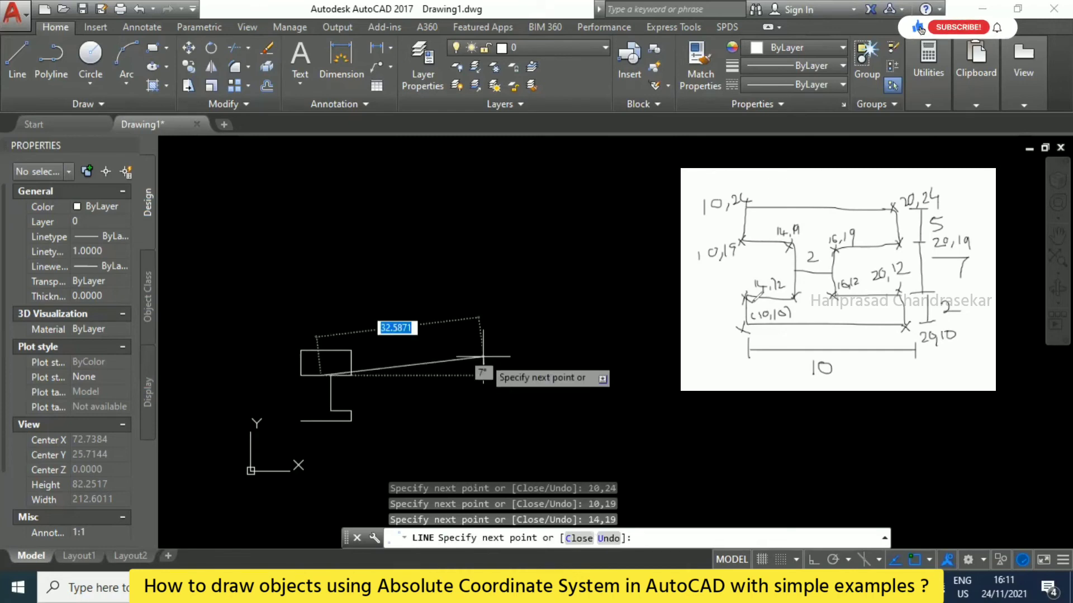
{"action": "type", "text": "14,12"}
{"action": "key", "text": "Return"}
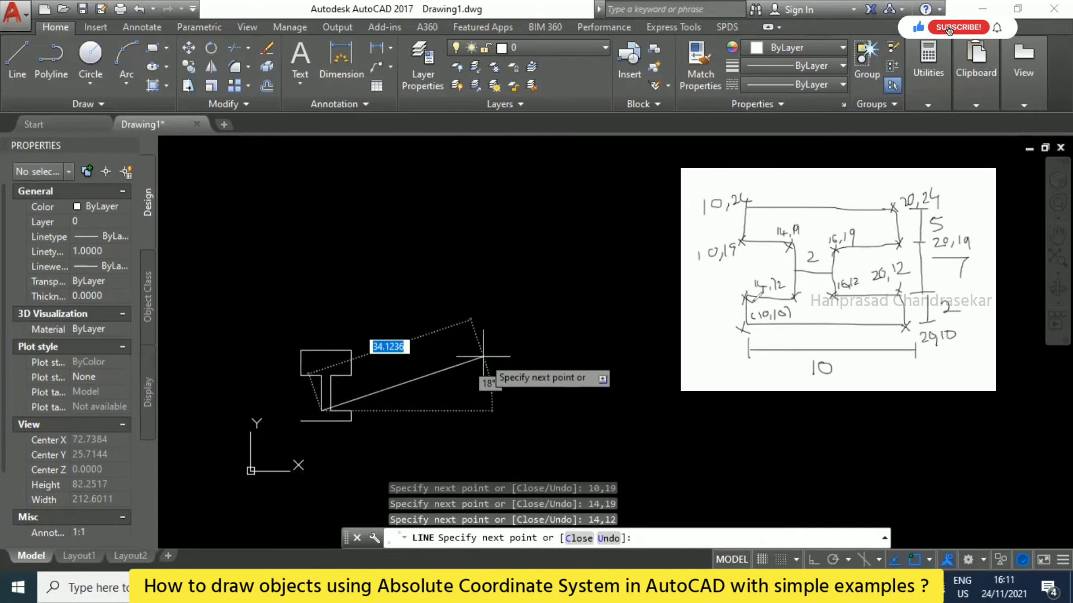
Close the I-section with segments to absolute points 10,12 and 10,10, and end the Line command.
{"action": "type", "text": "10,12"}
{"action": "key", "text": "Return"}
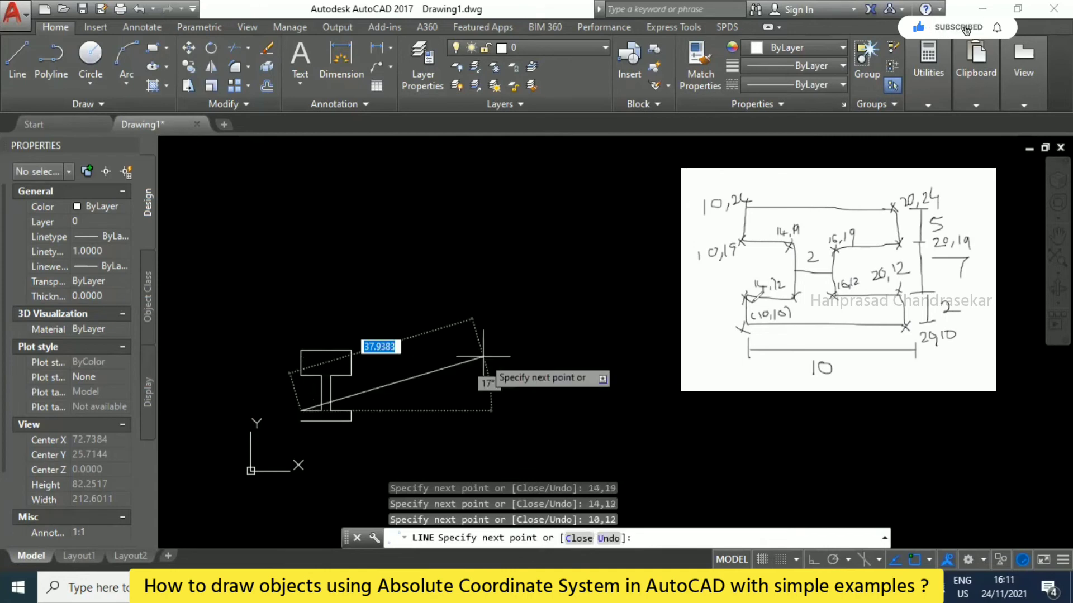
{"action": "type", "text": "10,10"}
{"action": "key", "text": "Return"}
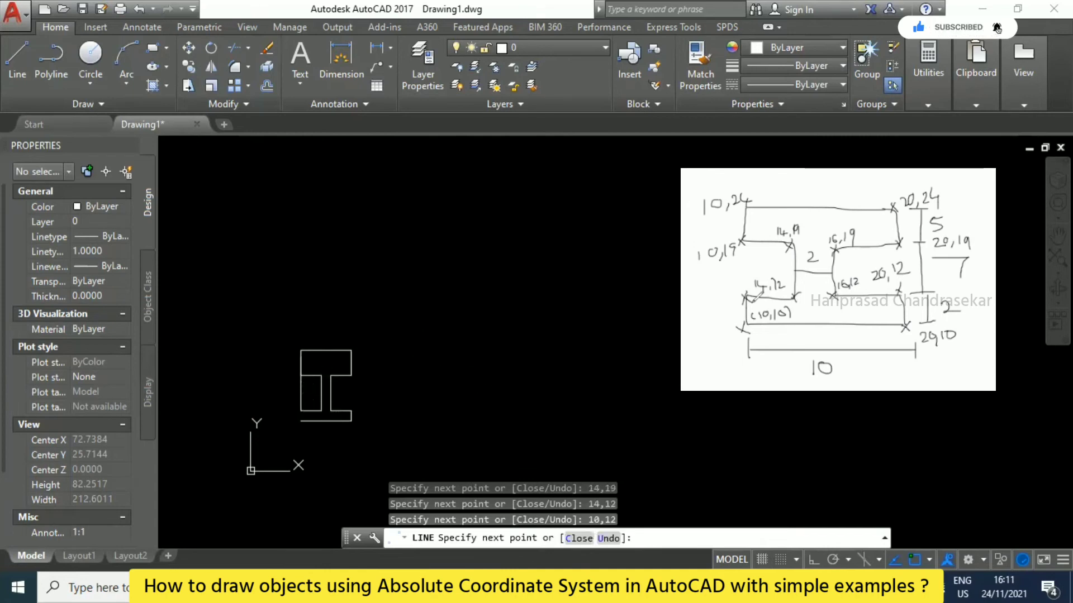
{"action": "key", "text": "Escape"}
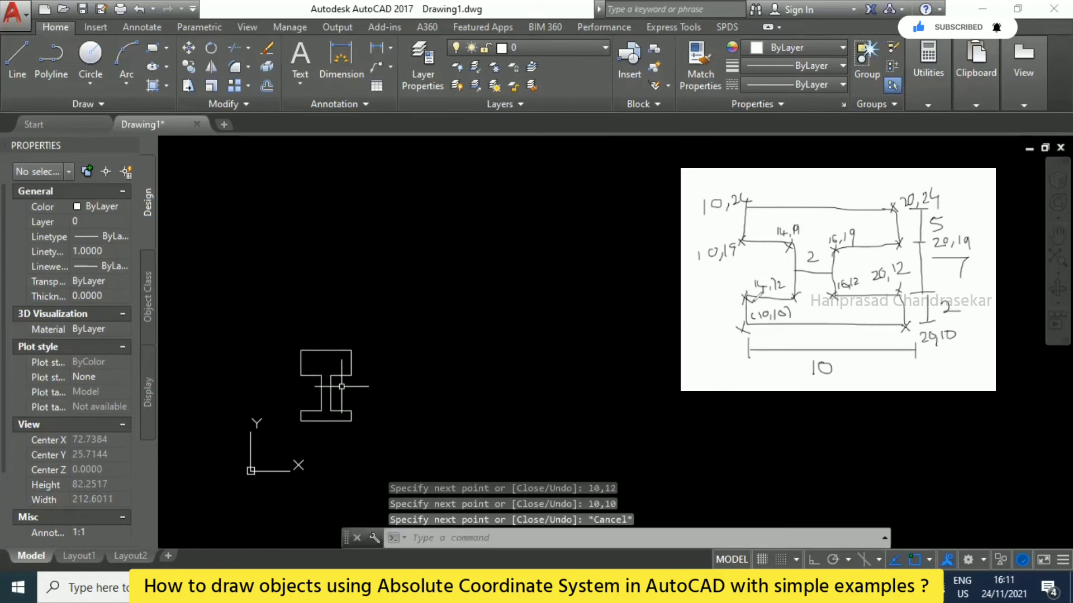
{"action": "scroll", "coordinate": [324, 393], "scroll_direction": "up", "scroll_amount": 4}
{"action": "scroll", "coordinate": [413, 343], "scroll_direction": "up", "scroll_amount": 1}
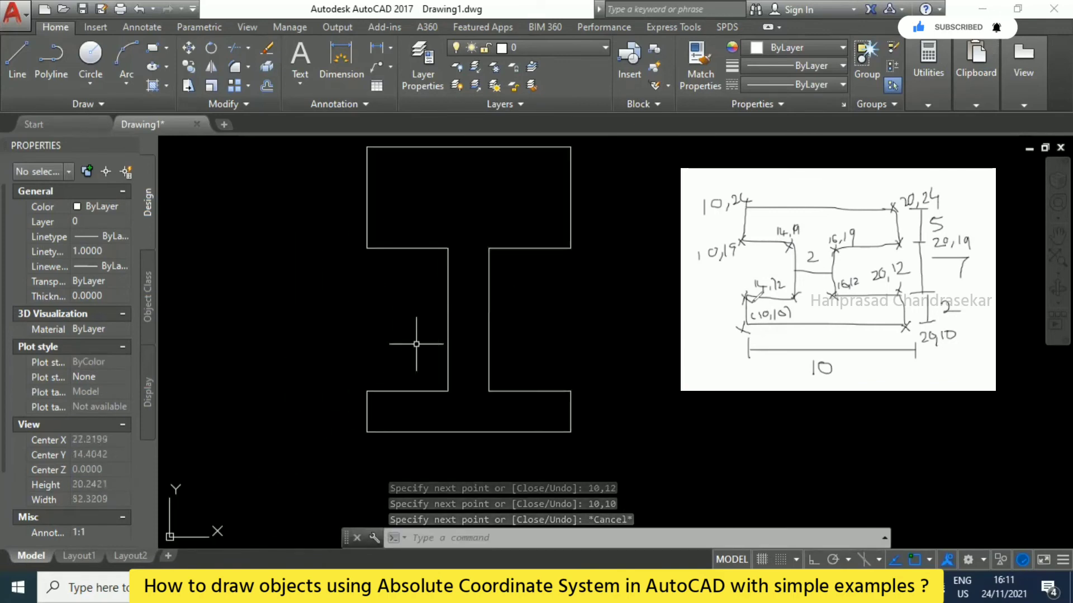
{"action": "scroll", "coordinate": [411, 362], "scroll_direction": "down", "scroll_amount": 2}
{"action": "scroll", "coordinate": [357, 391], "scroll_direction": "up", "scroll_amount": 1}
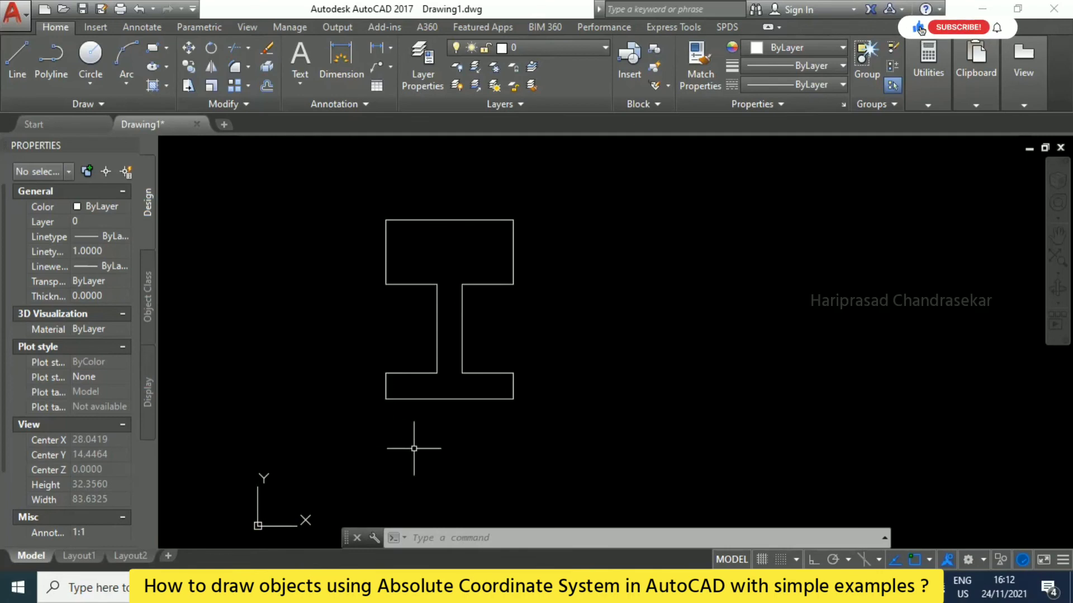
Review the Dynamic Input pointer settings in Drafting Settings for the default coordinate format of second or next points.
{"action": "type", "text": "l"}
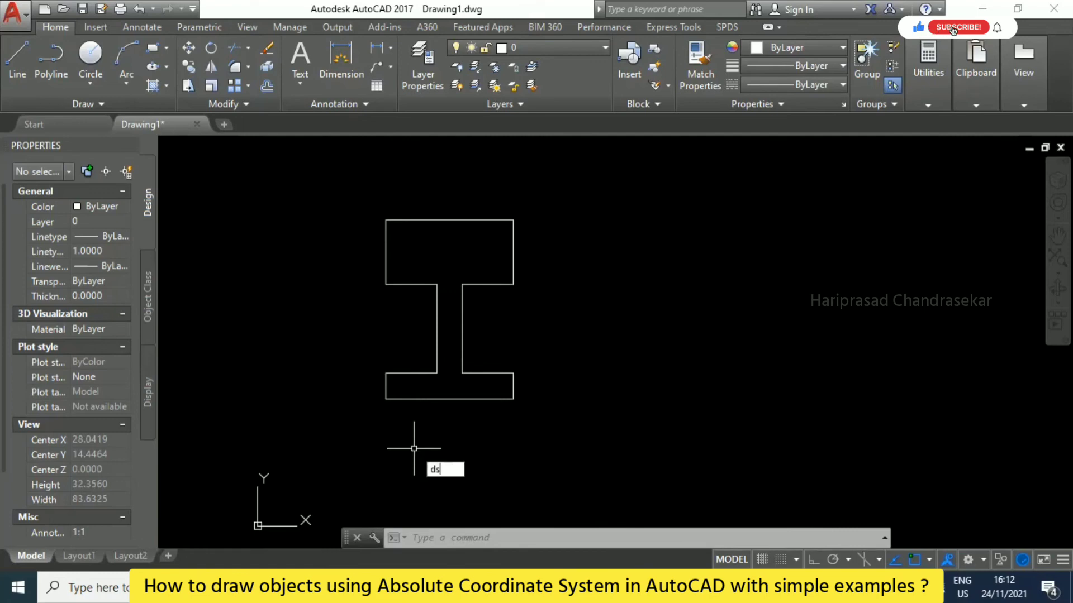
{"action": "key", "text": "Escape"}
{"action": "type", "text": "ds"}
{"action": "key", "text": "Return"}
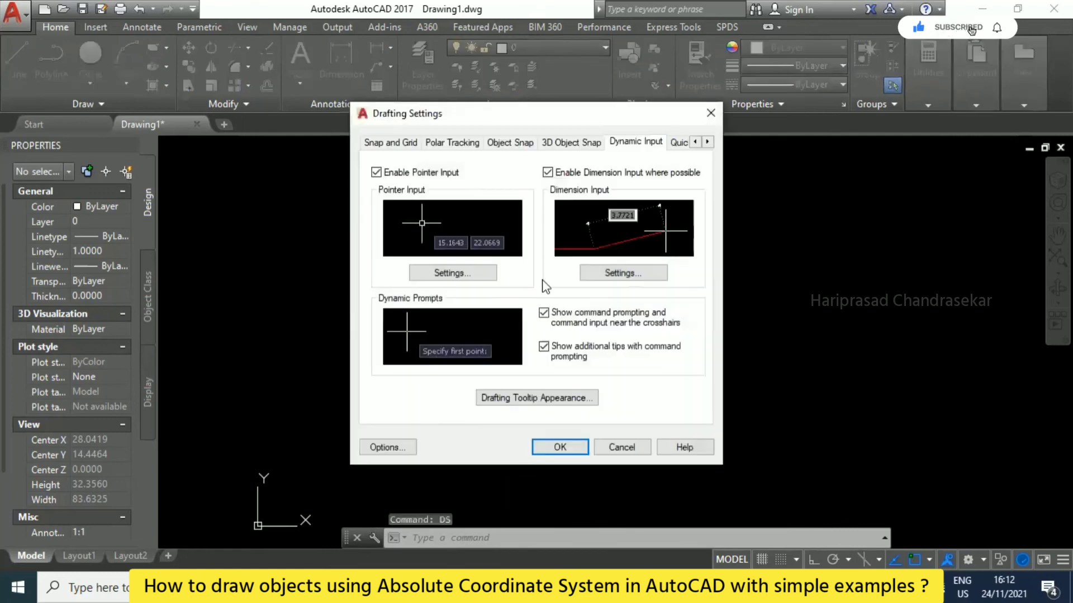
{"action": "left_click", "coordinate": [454, 273]}
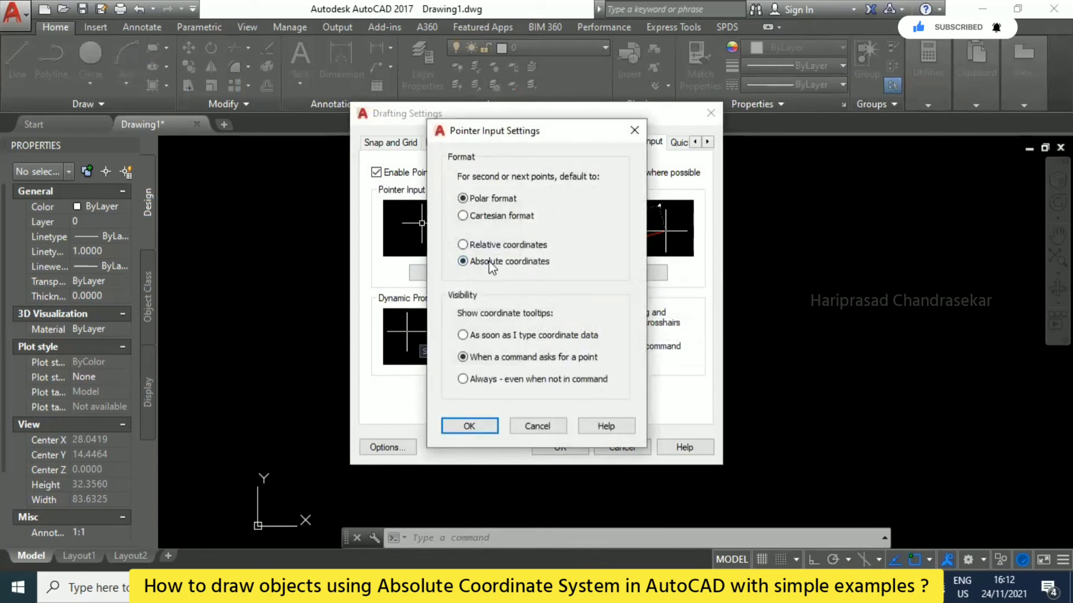
{"action": "left_click", "coordinate": [469, 426]}
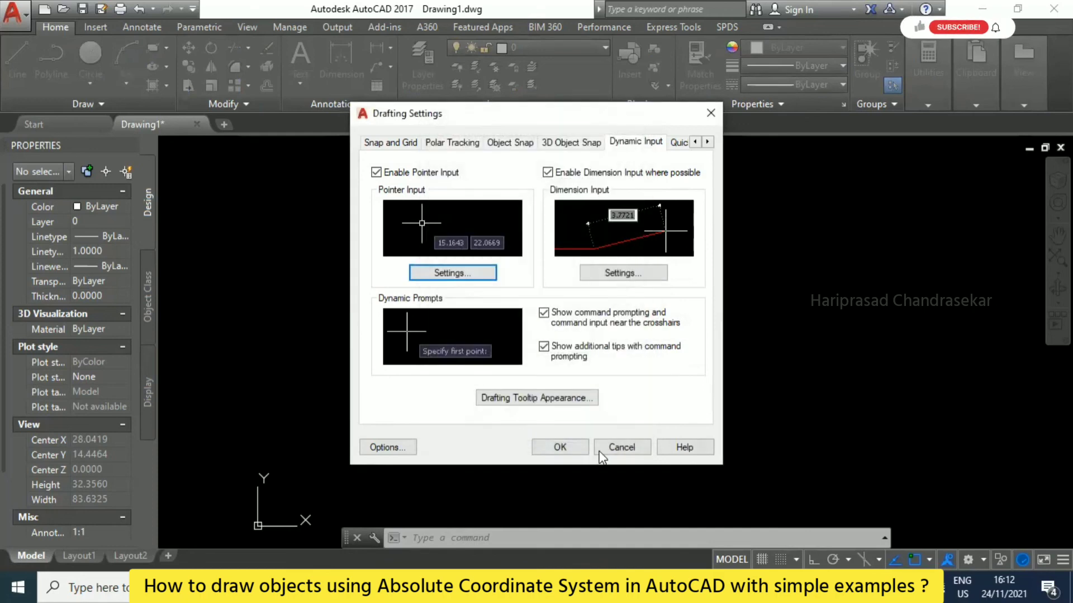
{"action": "left_click", "coordinate": [561, 447]}
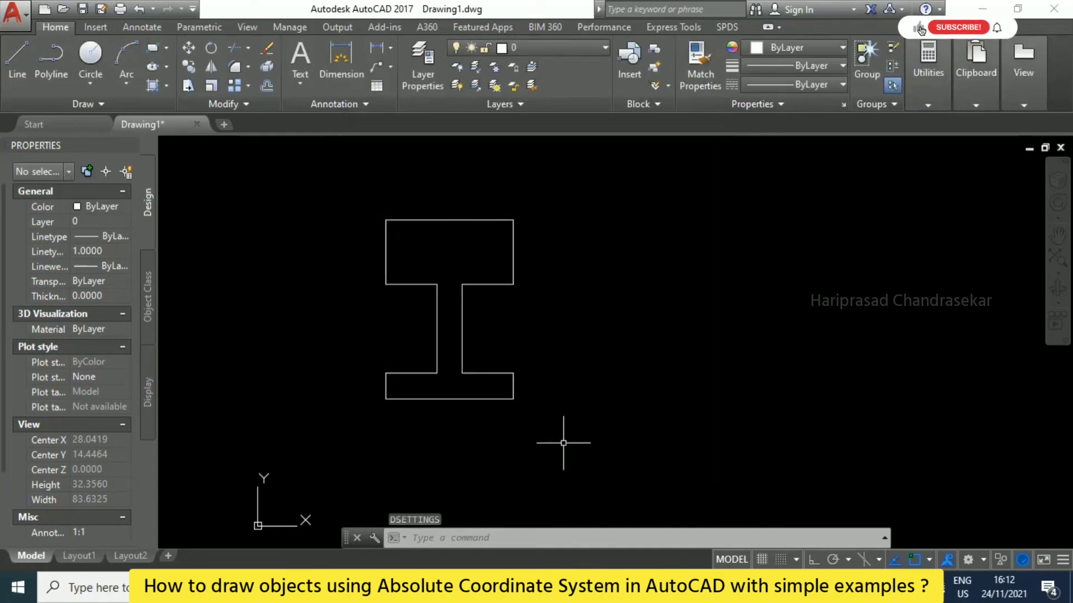